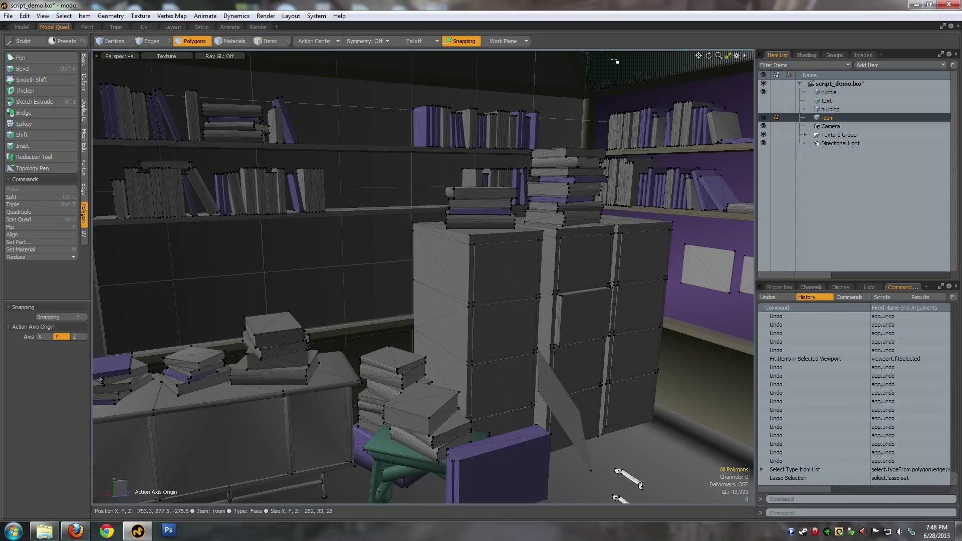
# Open a new normal layout window and set its viewport to Form View
pyautogui.click(271, 16)
pyautogui.moveTo(296, 19)
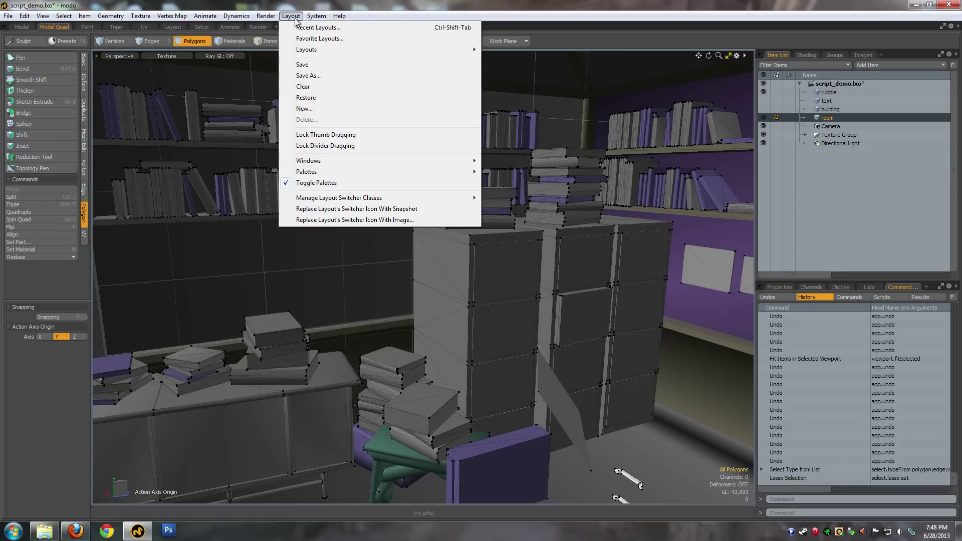
pyautogui.moveTo(345, 161)
pyautogui.moveTo(525, 167)
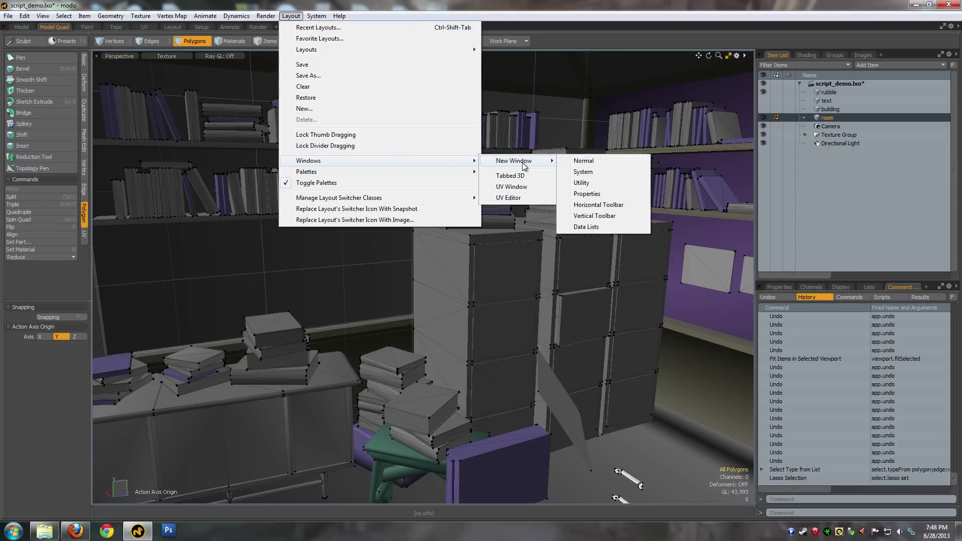
pyautogui.click(594, 161)
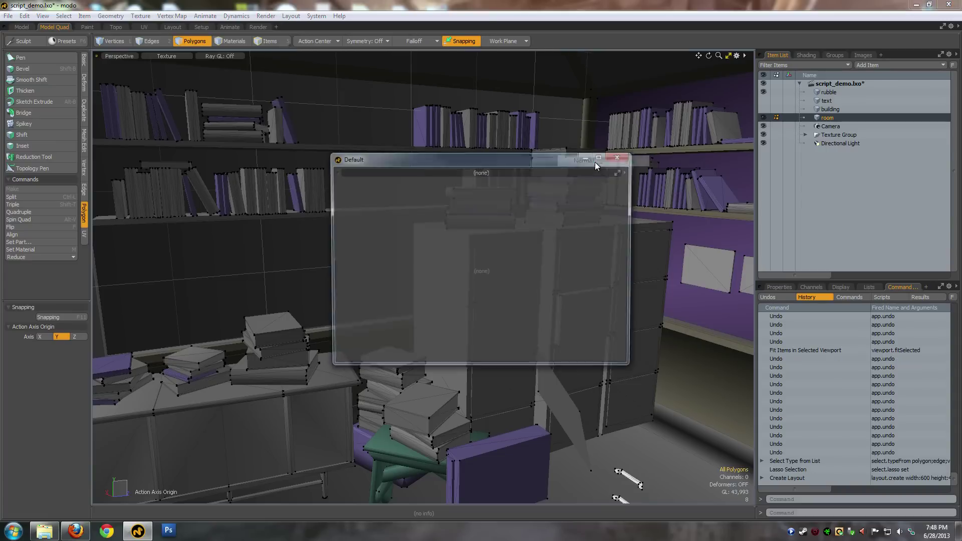
pyautogui.click(627, 170)
pyautogui.click(630, 191)
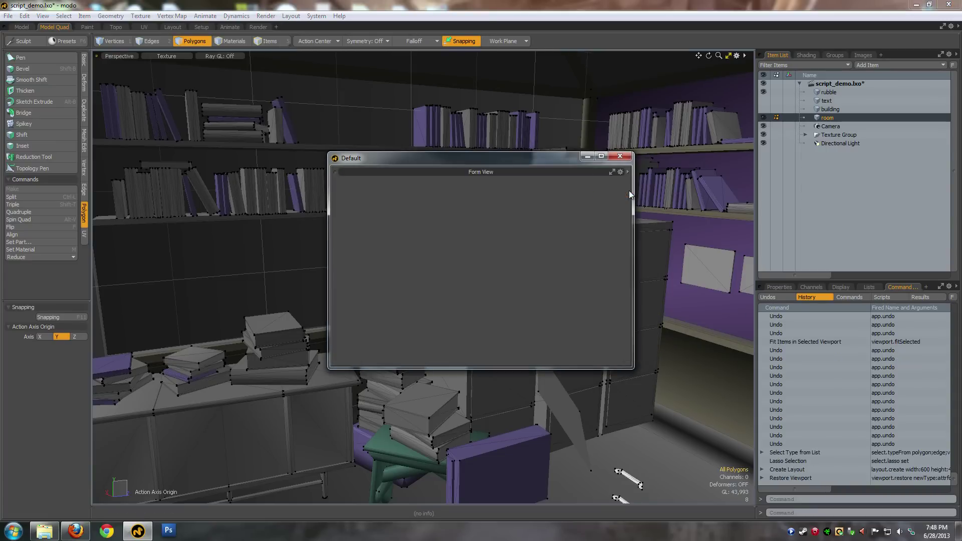
# Load the Collision form into the new window and move the window clear of the bookshelves
pyautogui.click(627, 171)
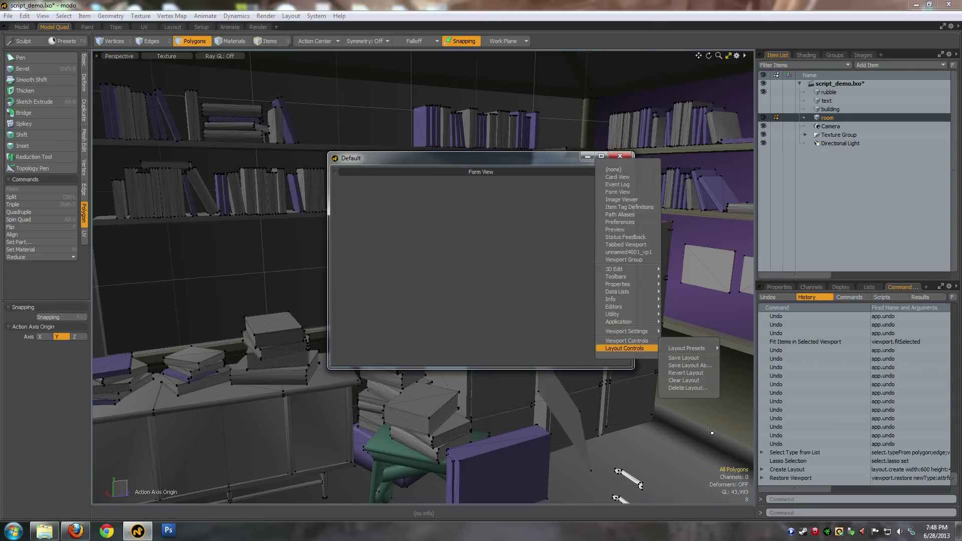
pyautogui.moveTo(629, 331)
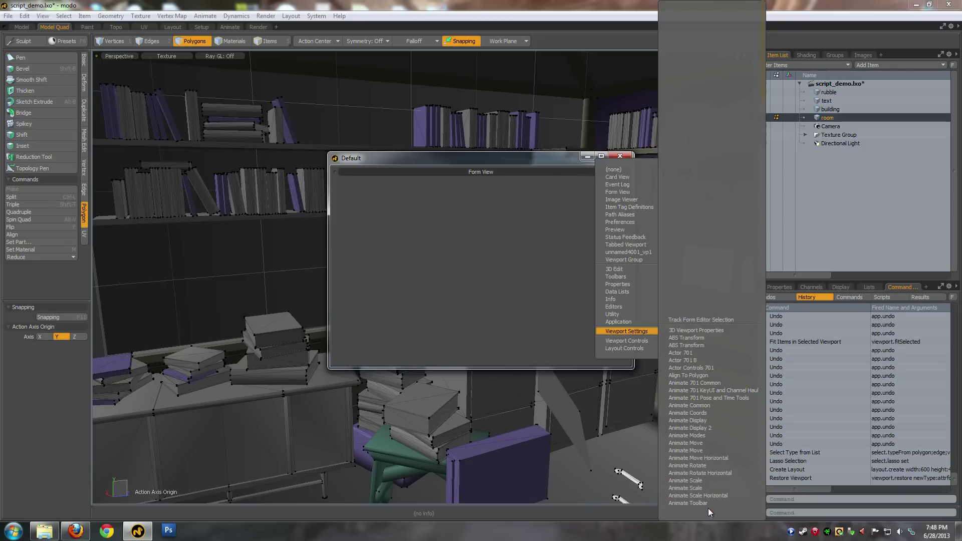
pyautogui.moveTo(711, 519)
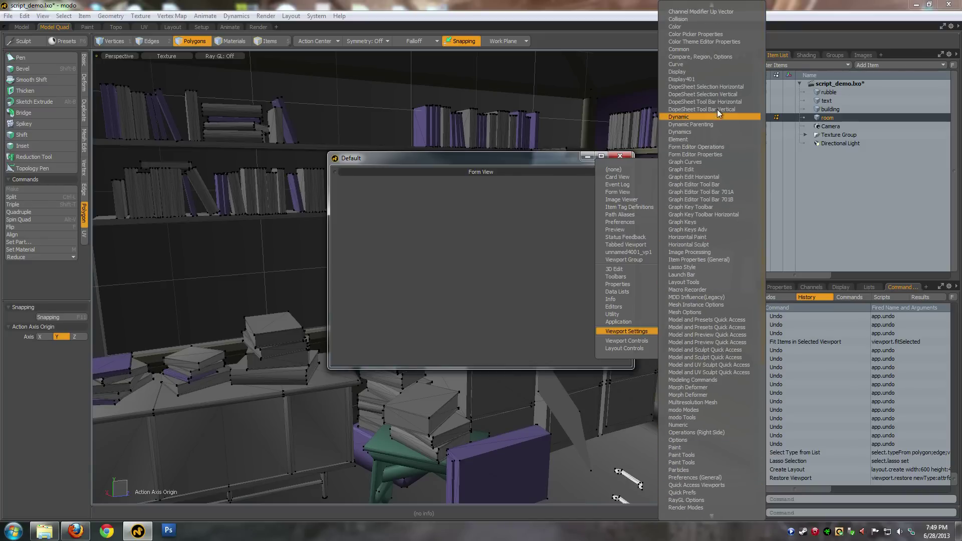
pyautogui.click(710, 19)
pyautogui.moveTo(471, 161); pyautogui.dragTo(724, 128)
pyautogui.moveTo(581, 171); pyautogui.dragTo(659, 172)
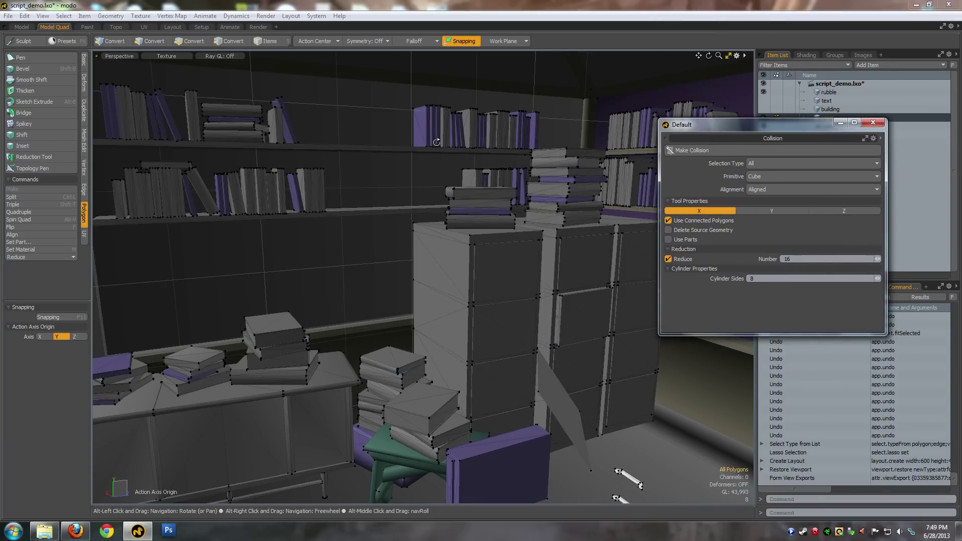
# Select the book materials on the shelves by material and convert them to a polygon selection
pyautogui.keyDown('alt'); pyautogui.moveTo(441, 146); pyautogui.dragTo(432, 172); pyautogui.keyUp('alt')
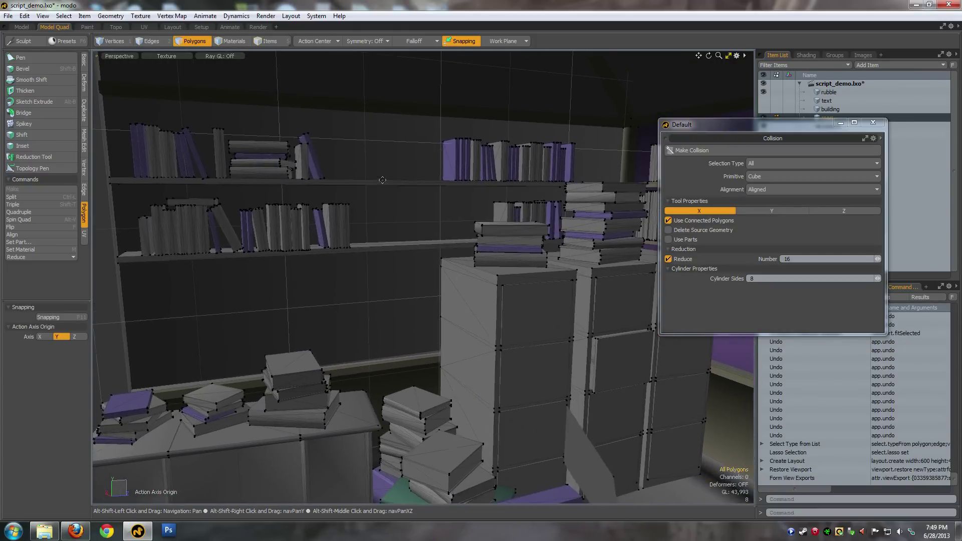
pyautogui.click(231, 42)
pyautogui.click(306, 159)
pyautogui.keyDown('shift'); pyautogui.click(300, 160); pyautogui.keyUp('shift')
pyautogui.keyDown('shift'); pyautogui.click(271, 156); pyautogui.keyUp('shift')
pyautogui.keyDown('shift'); pyautogui.click(260, 163); pyautogui.keyUp('shift')
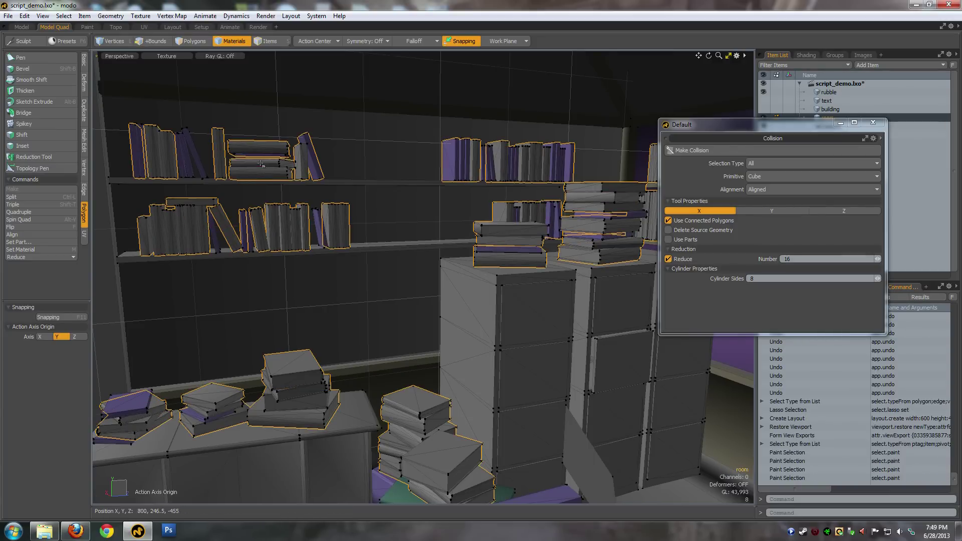
pyautogui.keyDown('shift'); pyautogui.click(183, 158); pyautogui.keyUp('shift')
pyautogui.keyDown('shift'); pyautogui.click(195, 157); pyautogui.keyUp('shift')
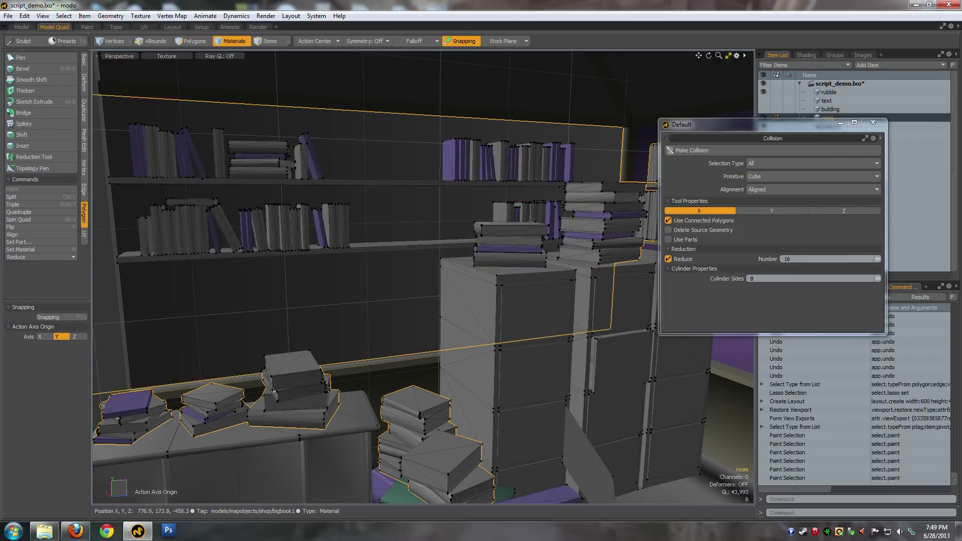
pyautogui.keyDown('alt'); pyautogui.moveTo(398, 328); pyautogui.dragTo(390, 299); pyautogui.keyUp('alt')
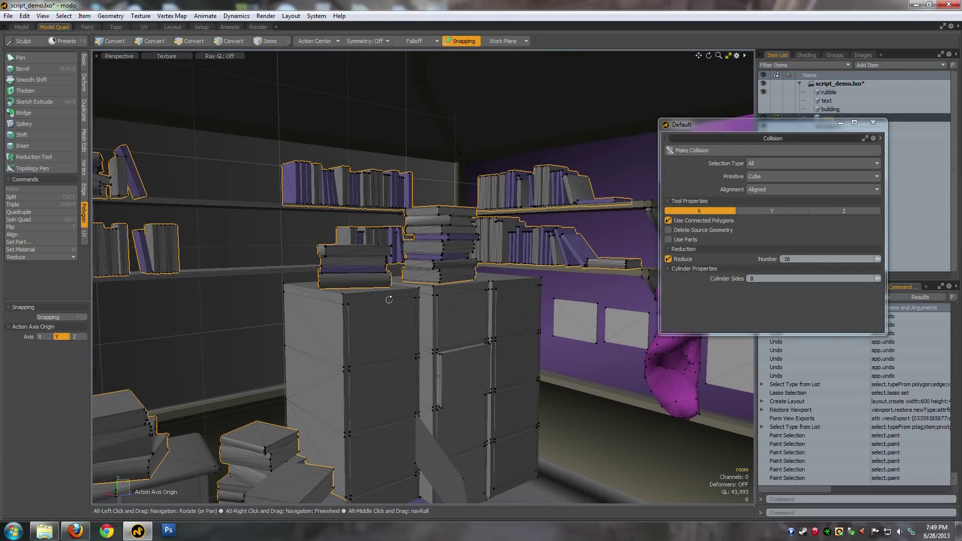
pyautogui.hotkey('alt', '3')
# Look over the selected books throughout the room, and clear the polygon selection
pyautogui.scroll(-3, 360, 298)
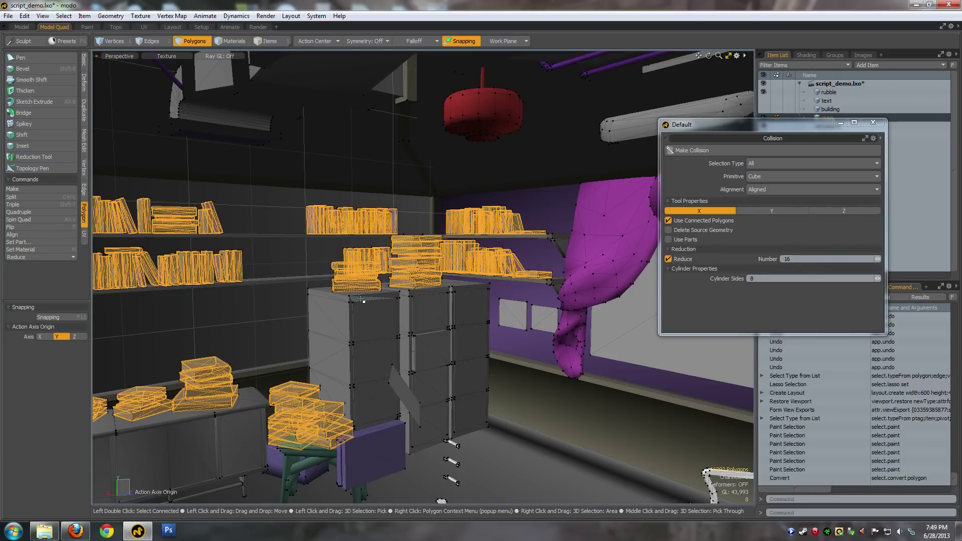
pyautogui.scroll(3, 362, 299)
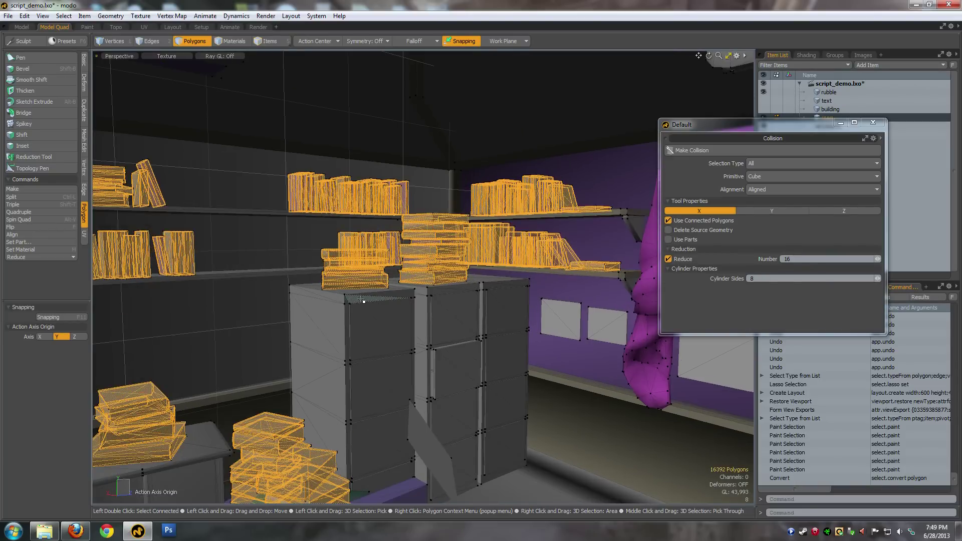
pyautogui.scroll(-5, 342, 281)
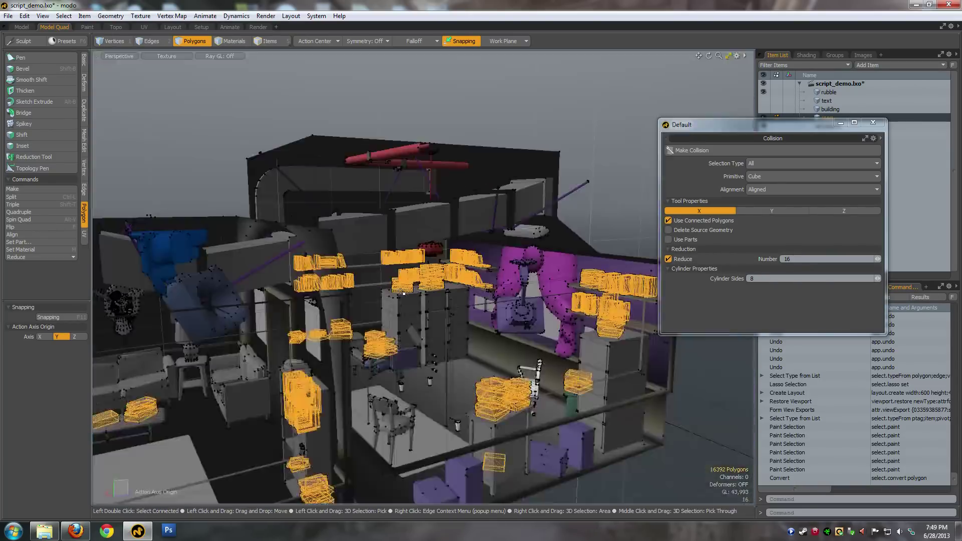
pyautogui.scroll(5, 404, 293)
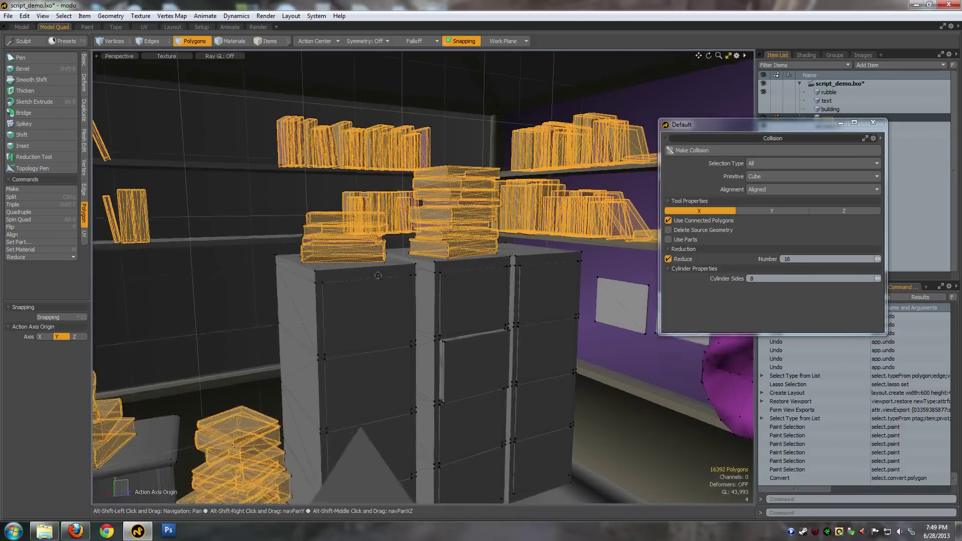
pyautogui.keyDown('alt'); pyautogui.keyDown('shift'); pyautogui.moveTo(378, 275); pyautogui.dragTo(413, 279); pyautogui.keyUp('shift'); pyautogui.keyUp('alt')
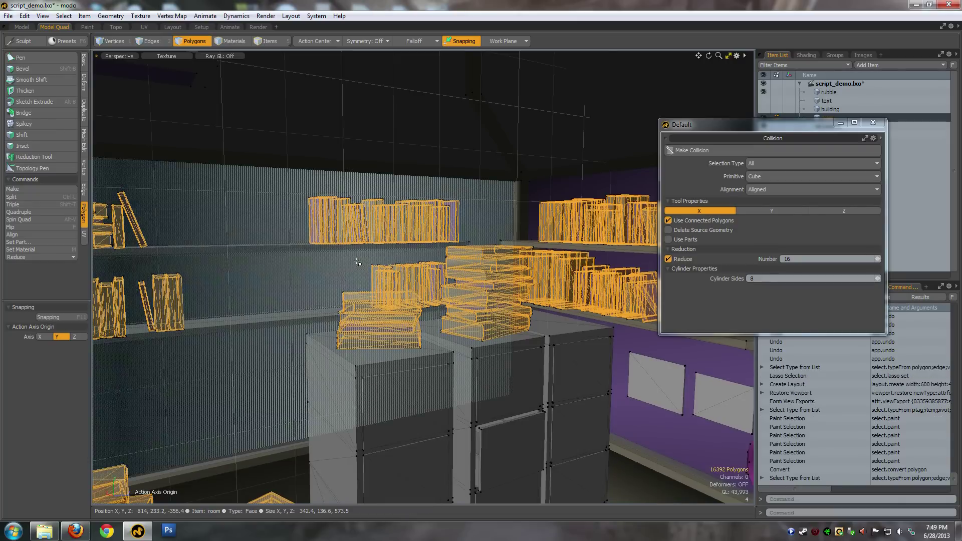
pyautogui.rightClick(359, 263)
pyautogui.moveTo(356, 266)
pyautogui.keyDown('alt'); pyautogui.keyDown('shift'); pyautogui.mouseDown()
pyautogui.moveTo(457, 262)
pyautogui.moveTo(440, 254)
pyautogui.moveTo(401, 264)
pyautogui.moveTo(411, 262)
pyautogui.moveTo(401, 281)
pyautogui.moveTo(393, 276)
pyautogui.moveTo(403, 274)
pyautogui.moveTo(412, 299)
pyautogui.moveTo(386, 289)
pyautogui.mouseUp(); pyautogui.keyUp('shift'); pyautogui.keyUp('alt')
pyautogui.scroll(5, 403, 262)
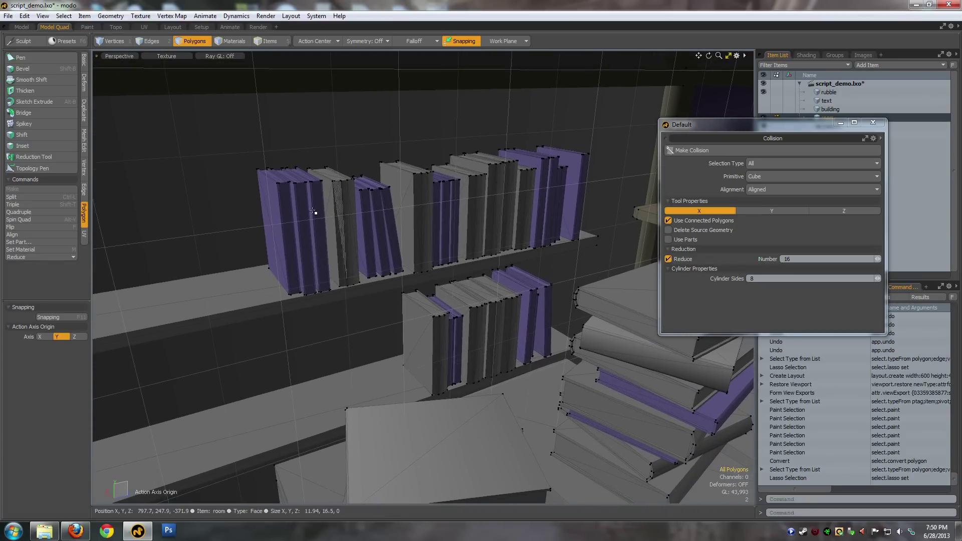
# Select the materials of the purple books on the shelf and convert them to a polygon selection
pyautogui.click(265, 40)
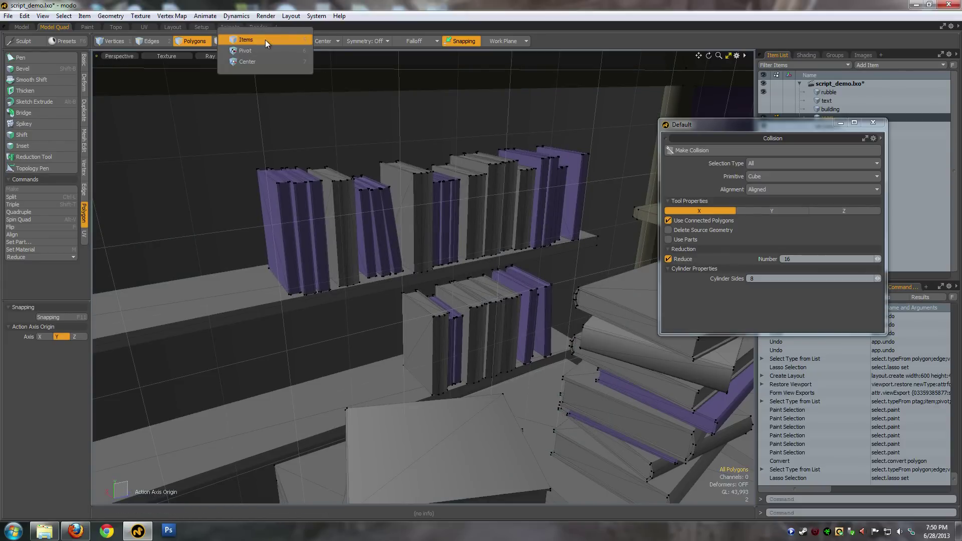
pyautogui.click(266, 40)
pyautogui.click(294, 199)
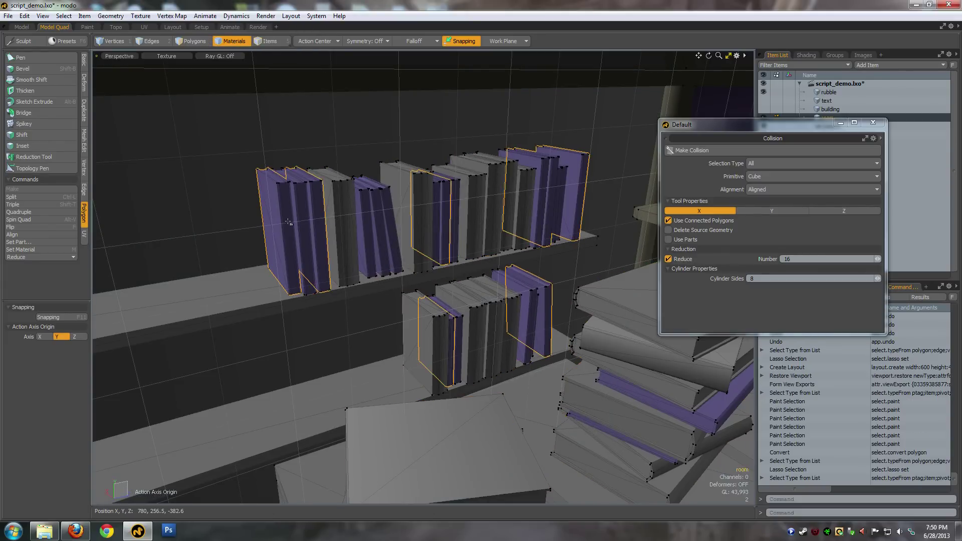
pyautogui.keyDown('alt'); pyautogui.moveTo(322, 225); pyautogui.dragTo(315, 210); pyautogui.keyUp('alt')
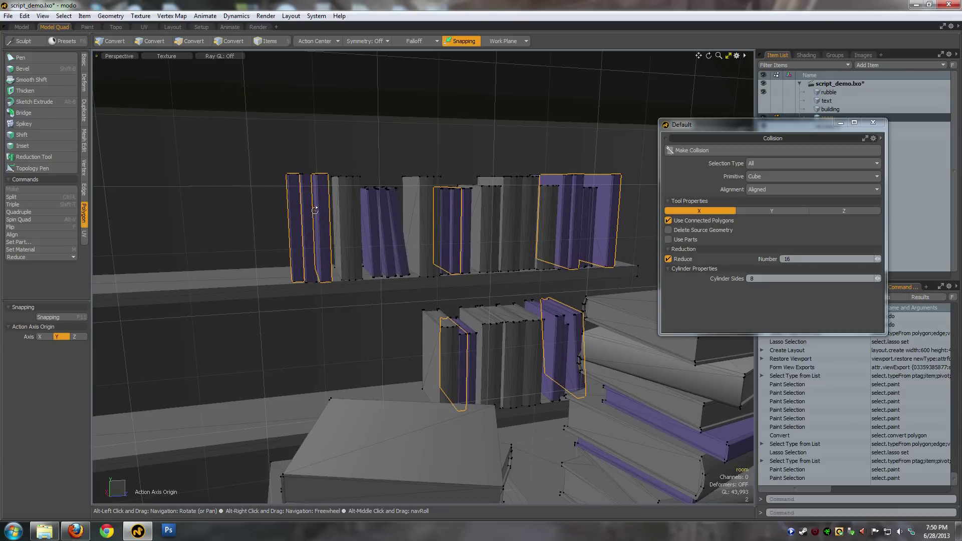
pyautogui.keyDown('shift'); pyautogui.click(373, 228); pyautogui.keyUp('shift')
pyautogui.moveTo(373, 228)
pyautogui.keyDown('alt'); pyautogui.mouseDown()
pyautogui.moveTo(389, 249)
pyautogui.moveTo(359, 223)
pyautogui.moveTo(338, 227)
pyautogui.mouseUp(); pyautogui.keyUp('alt')
pyautogui.hotkey('alt', '3')
pyautogui.scroll(4, 332, 221)
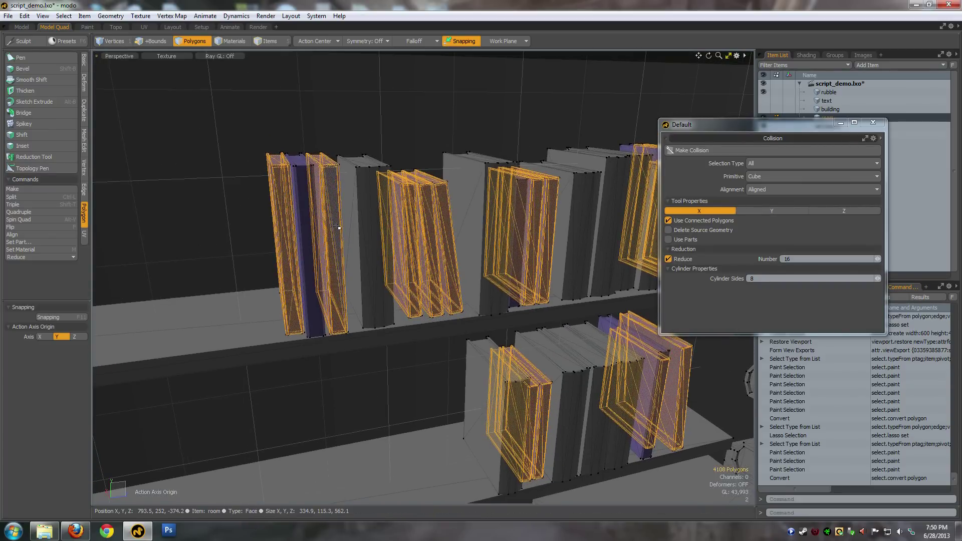
# Hide everything except the selected book polygons and fit them in the viewport
pyautogui.hotkey('shift', 'h')
pyautogui.press('a')
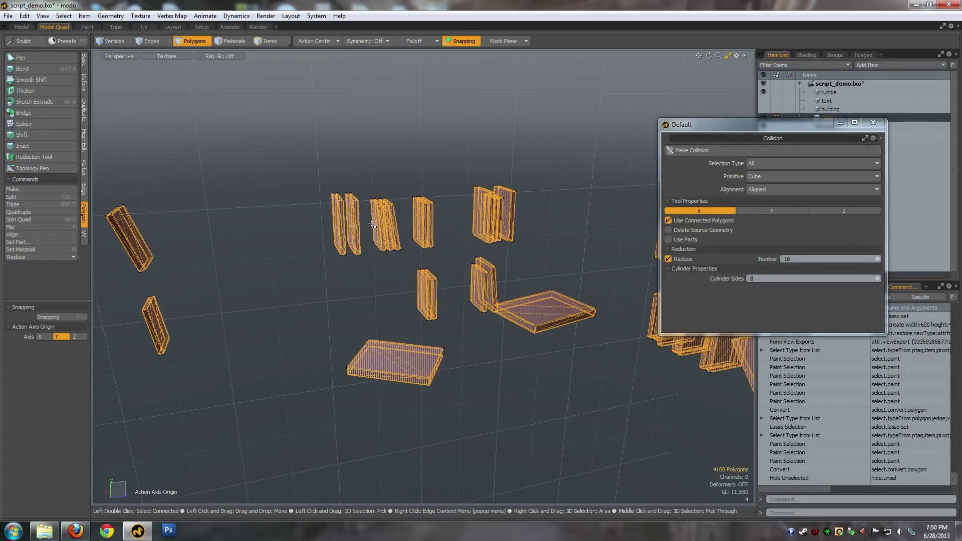
pyautogui.scroll(5, 374, 225)
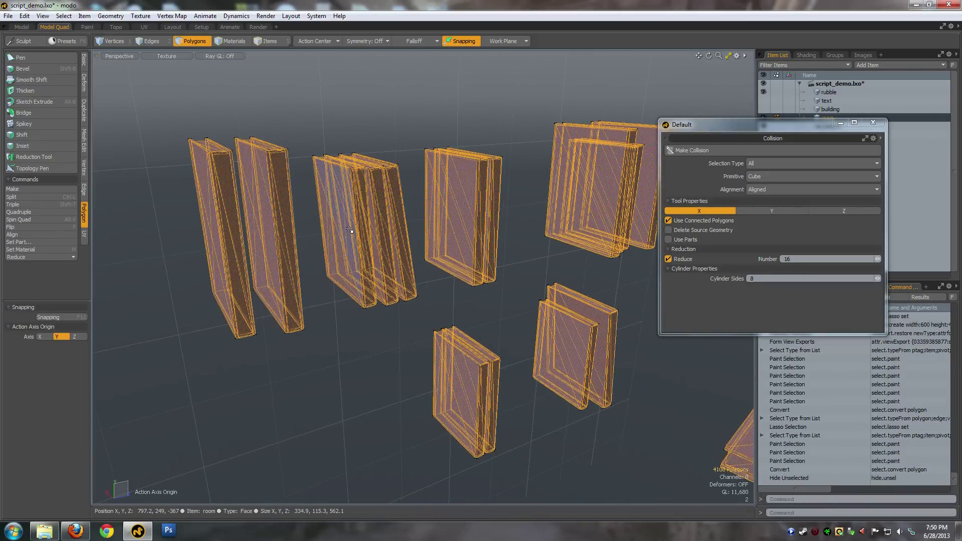
pyautogui.keyDown('alt'); pyautogui.moveTo(404, 197); pyautogui.dragTo(611, 189); pyautogui.keyUp('alt')
pyautogui.scroll(-5, 393, 155)
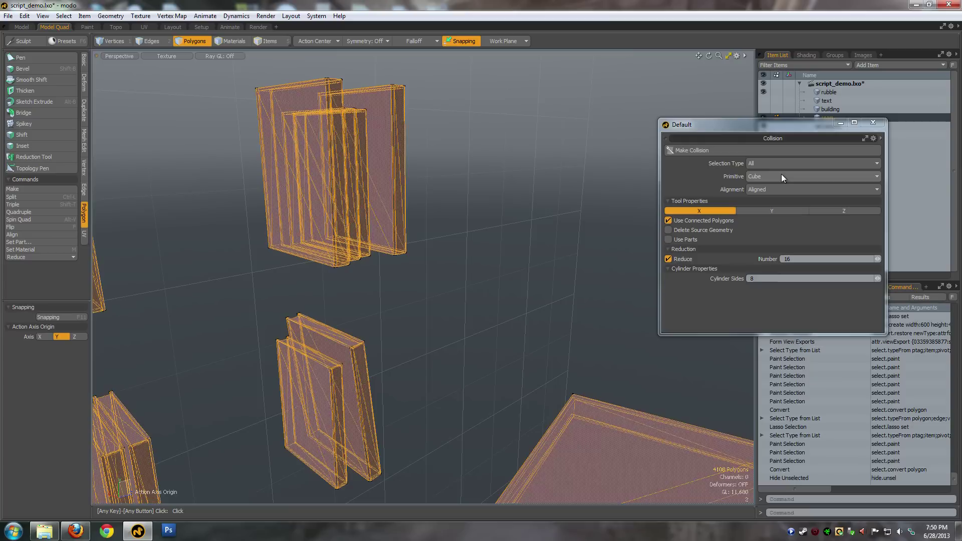
# Set the collision Alignment to Axial and check how the isolated books are oriented
pyautogui.click(777, 189)
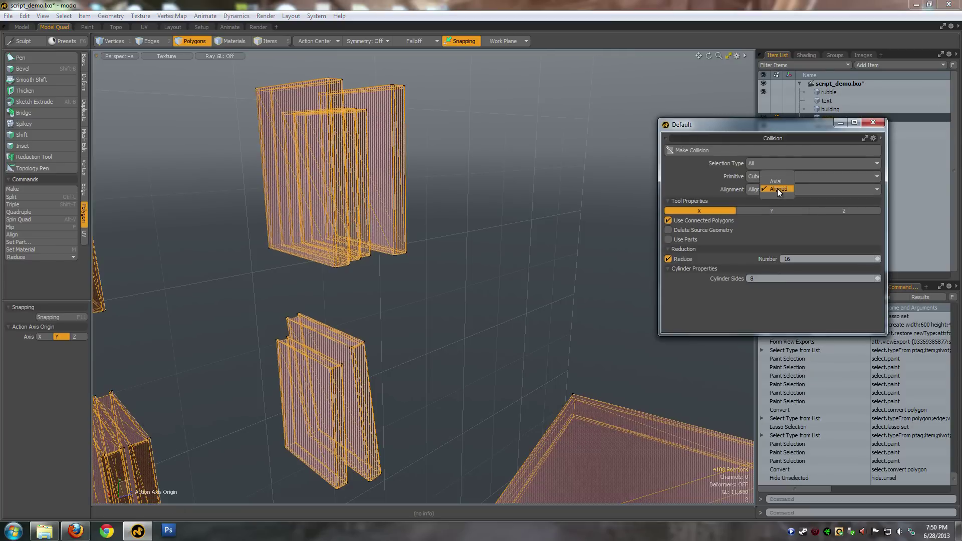
pyautogui.click(782, 188)
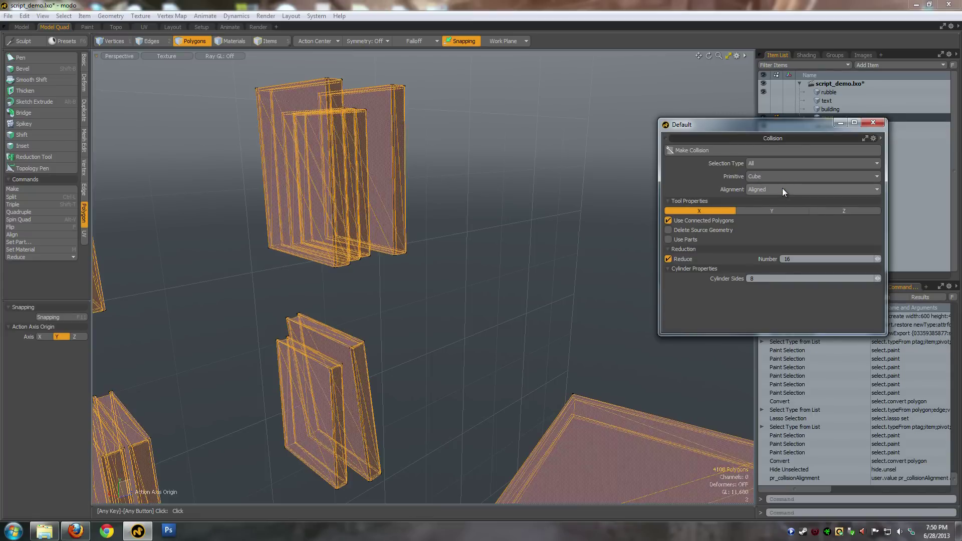
pyautogui.click(779, 189)
pyautogui.click(780, 184)
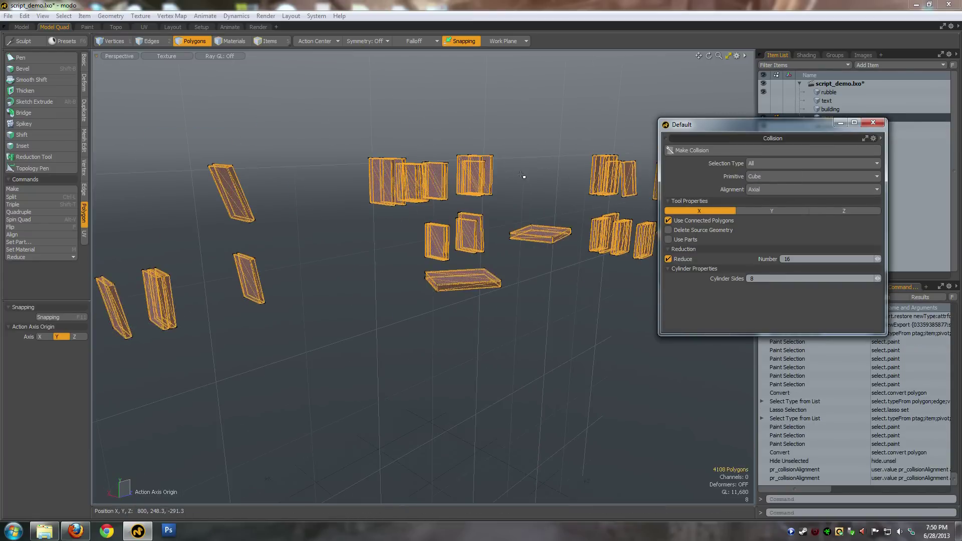
pyautogui.scroll(4, 466, 176)
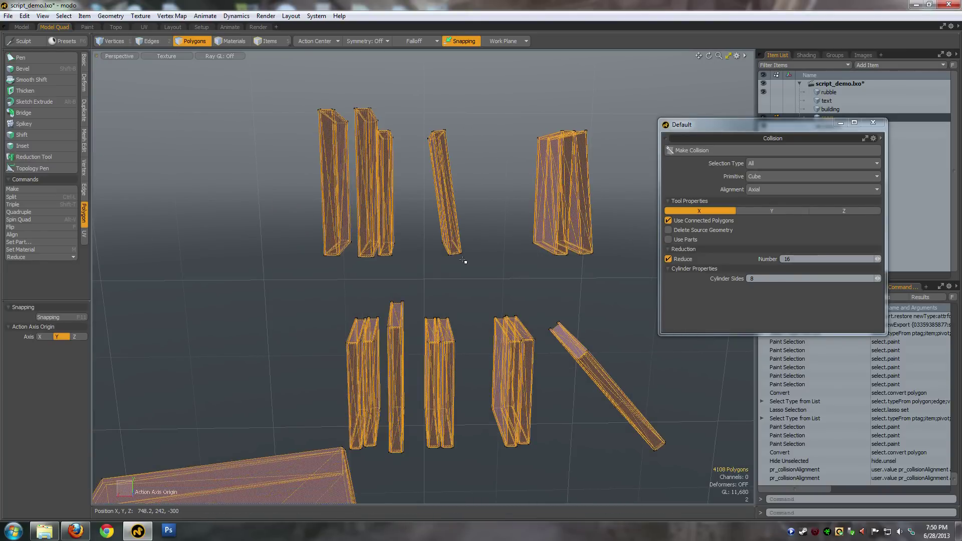
pyautogui.keyDown('alt'); pyautogui.moveTo(466, 257); pyautogui.dragTo(486, 225); pyautogui.keyUp('alt')
pyautogui.keyDown('alt'); pyautogui.moveTo(601, 190); pyautogui.dragTo(529, 175); pyautogui.keyUp('alt')
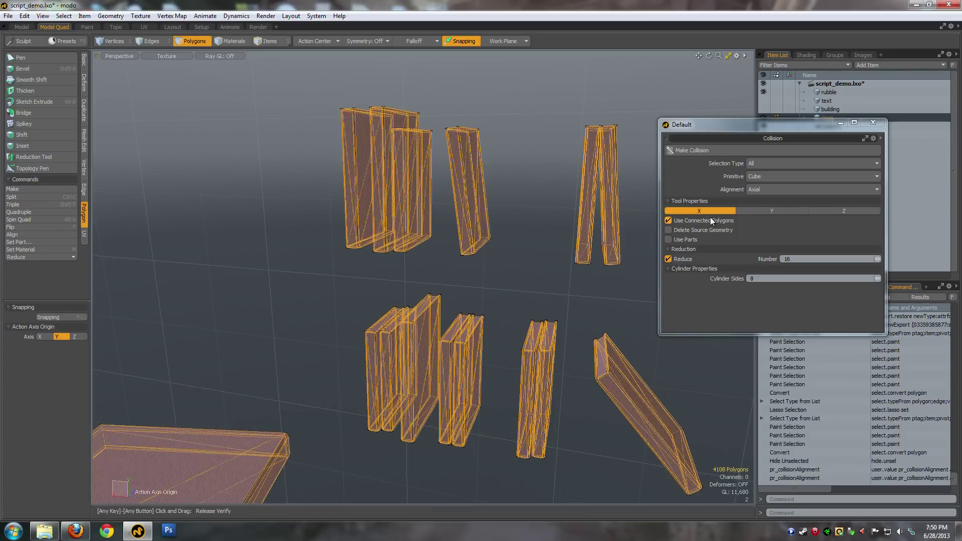
# Turn off Use Connected Polygons in the collision options and review the spread of the selected books
pyautogui.click(669, 221)
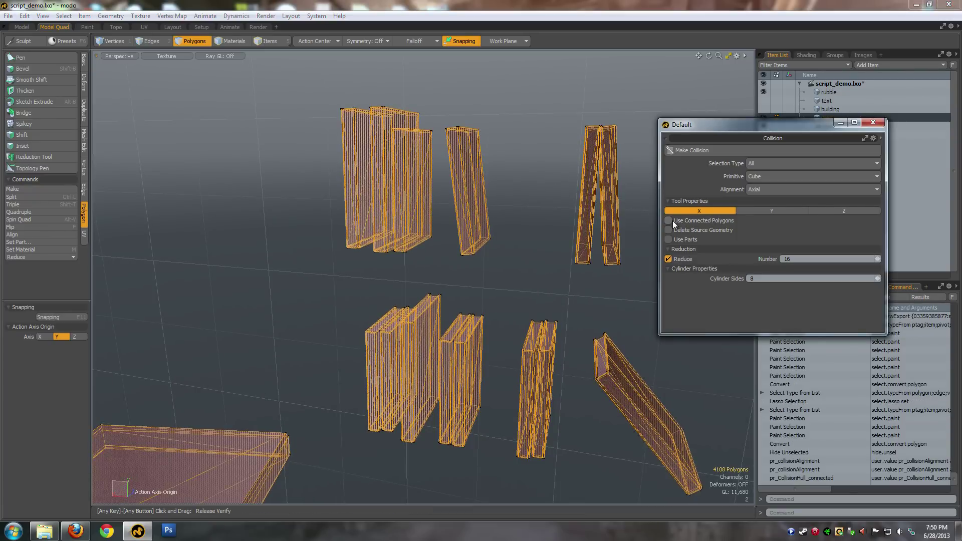
pyautogui.keyDown('alt'); pyautogui.moveTo(532, 197); pyautogui.dragTo(439, 321); pyautogui.keyUp('alt')
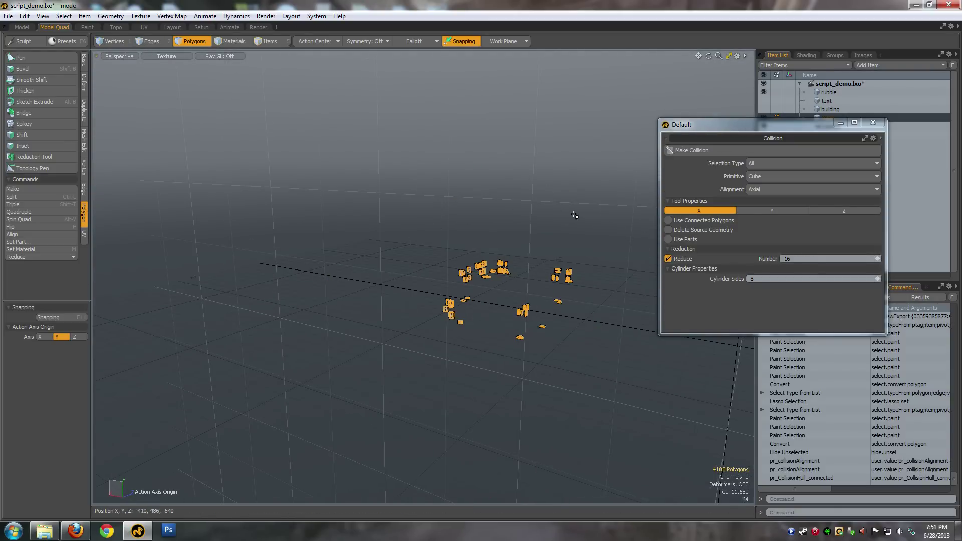
pyautogui.scroll(10, 515, 275)
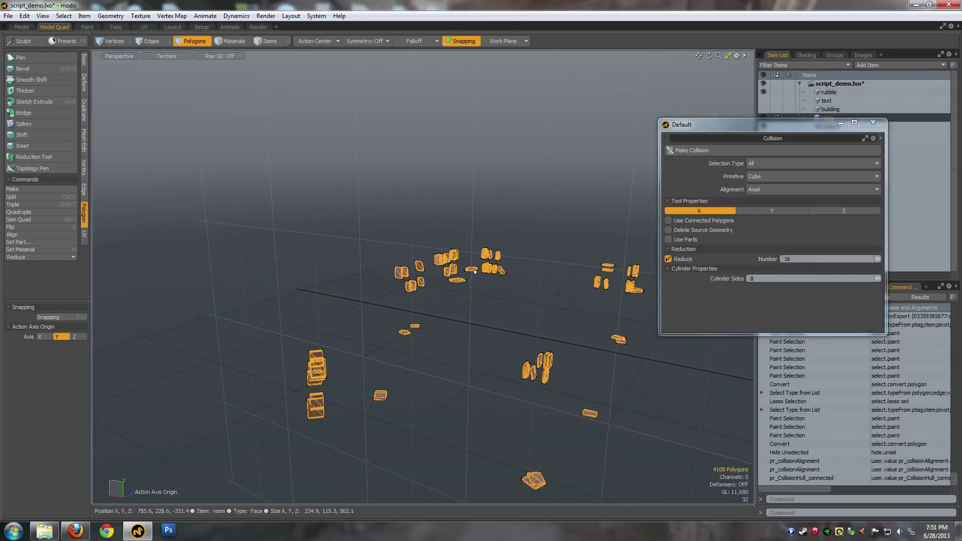
pyautogui.keyDown('alt'); pyautogui.keyDown('shift'); pyautogui.moveTo(524, 282); pyautogui.dragTo(456, 345); pyautogui.keyUp('shift'); pyautogui.keyUp('alt')
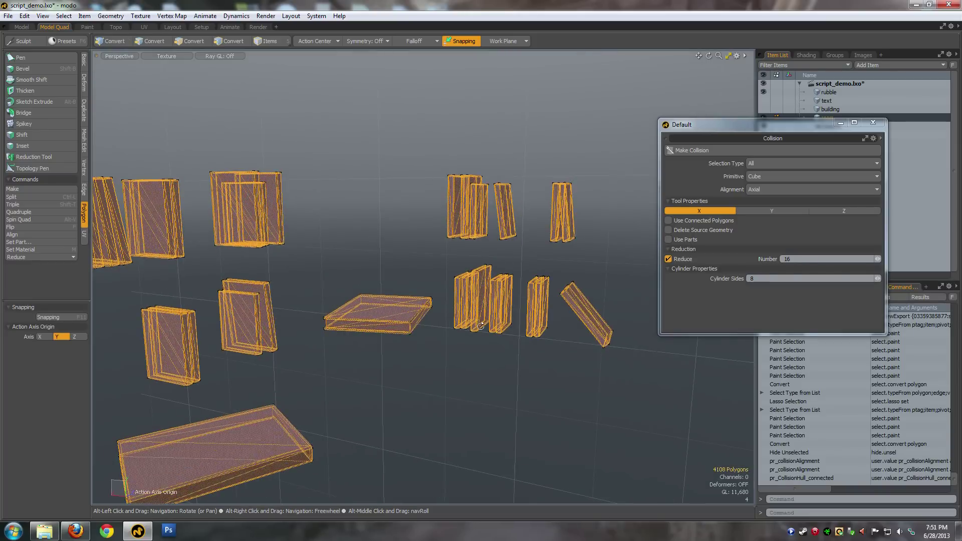
pyautogui.scroll(2, 546, 199)
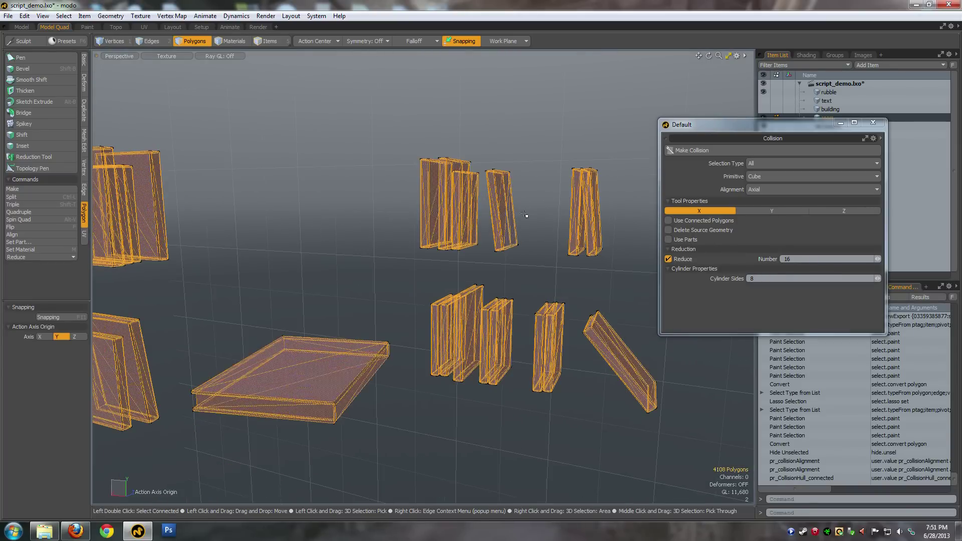
# Turn on Use Connected Polygons and turn off Reduce in the collision options
pyautogui.click(668, 220)
pyautogui.keyDown('alt'); pyautogui.moveTo(531, 243); pyautogui.dragTo(690, 270); pyautogui.keyUp('alt')
pyautogui.click(668, 259)
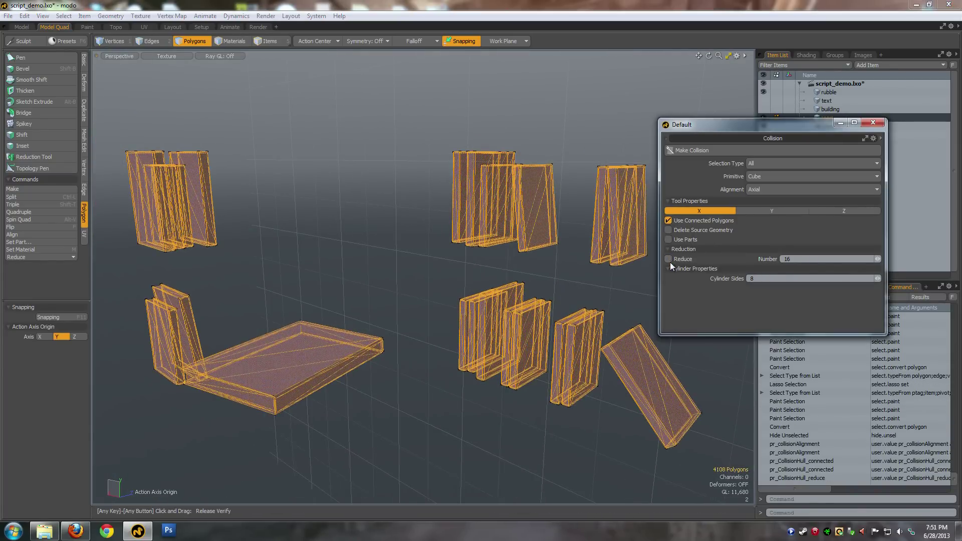
pyautogui.keyDown('alt'); pyautogui.moveTo(602, 263); pyautogui.dragTo(535, 265); pyautogui.keyUp('alt')
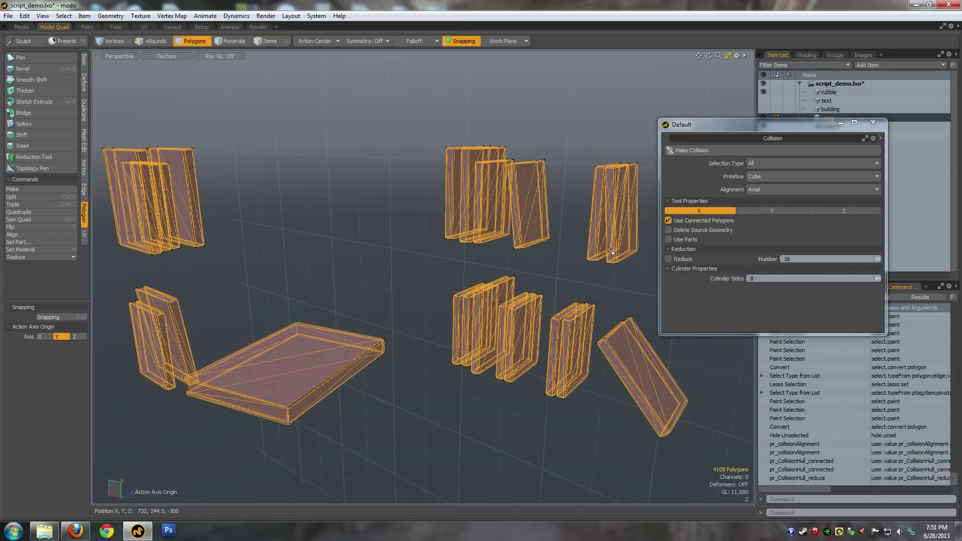
# Try generating axially aligned cube collisions from the selected books, and undo the result
pyautogui.click(722, 149)
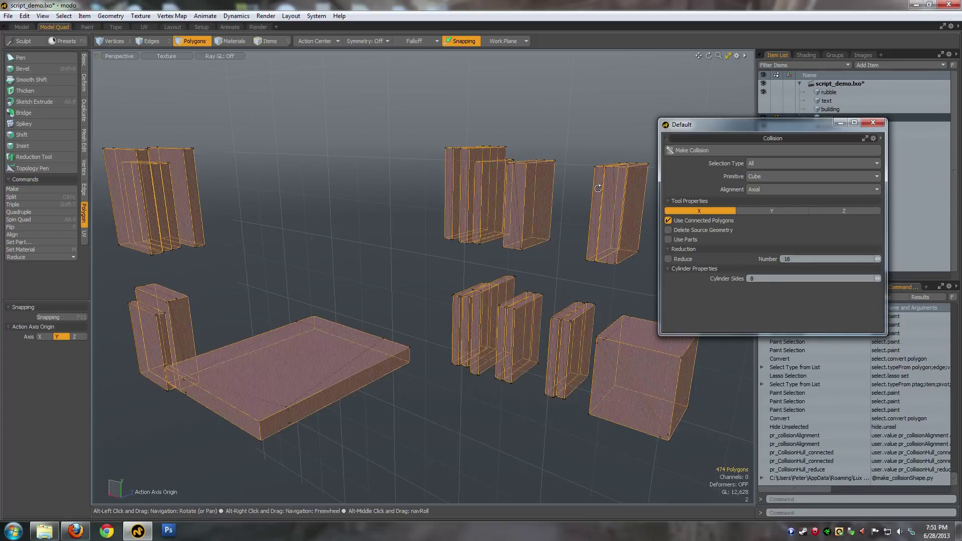
pyautogui.keyDown('alt'); pyautogui.moveTo(601, 194); pyautogui.dragTo(587, 194); pyautogui.keyUp('alt')
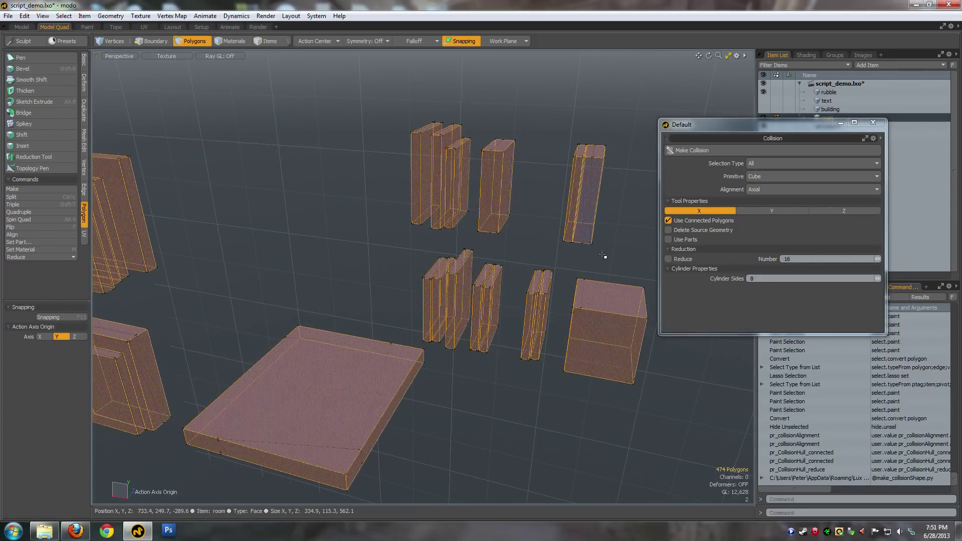
pyautogui.hotkey('ctrl', 'z')
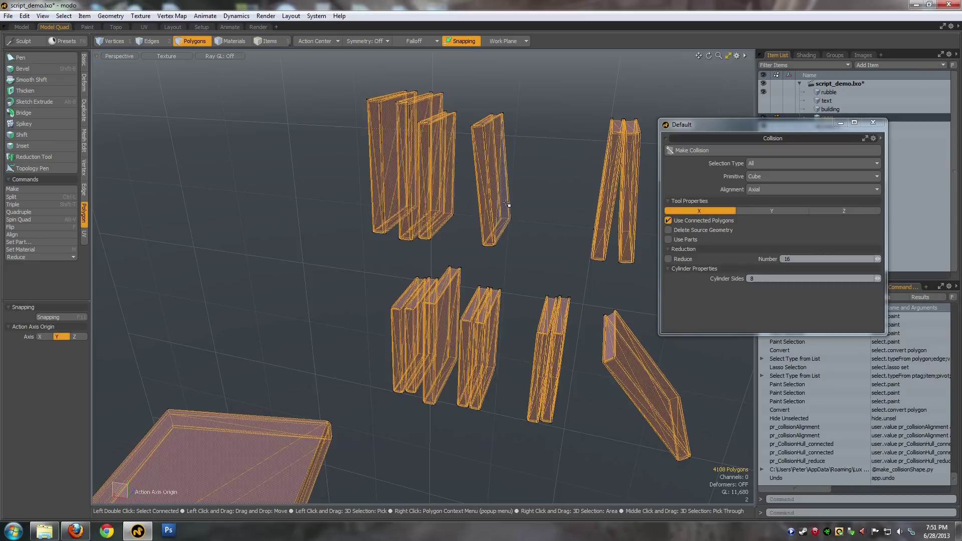
# Set Alignment to Aligned, turn on Delete Source Geometry, and generate cube collisions that replace the selected books
pyautogui.click(774, 189)
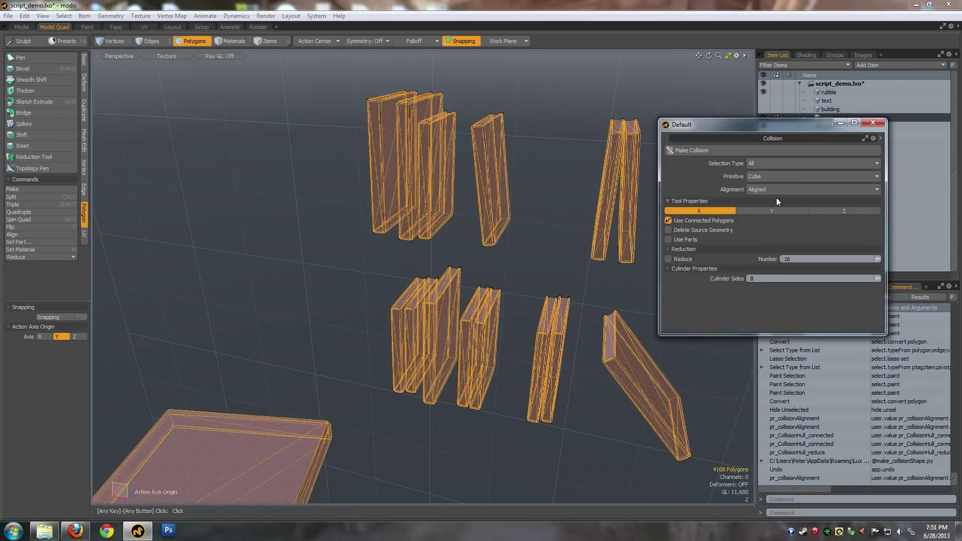
pyautogui.click(670, 229)
pyautogui.keyDown('alt'); pyautogui.moveTo(567, 218); pyautogui.dragTo(545, 206); pyautogui.keyUp('alt')
pyautogui.scroll(-2, 546, 206)
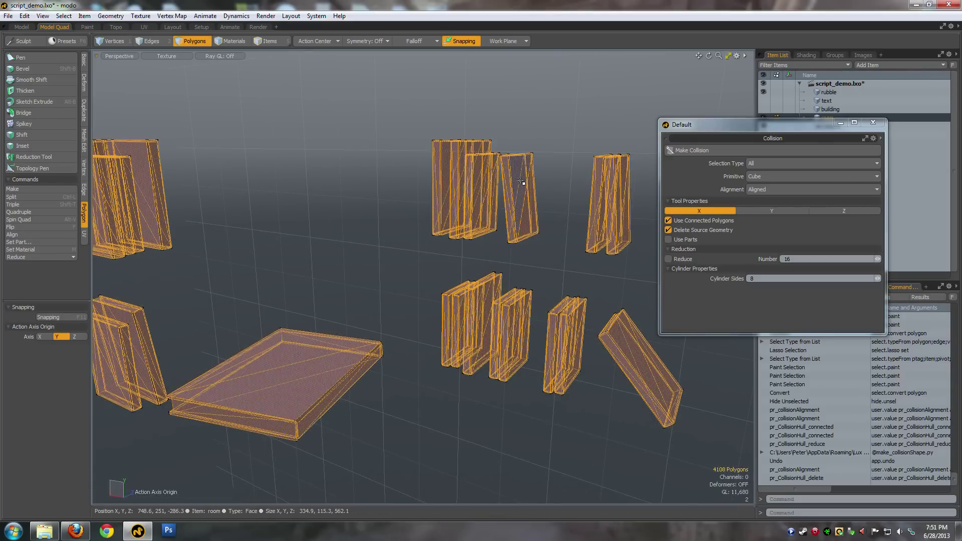
pyautogui.scroll(2, 515, 182)
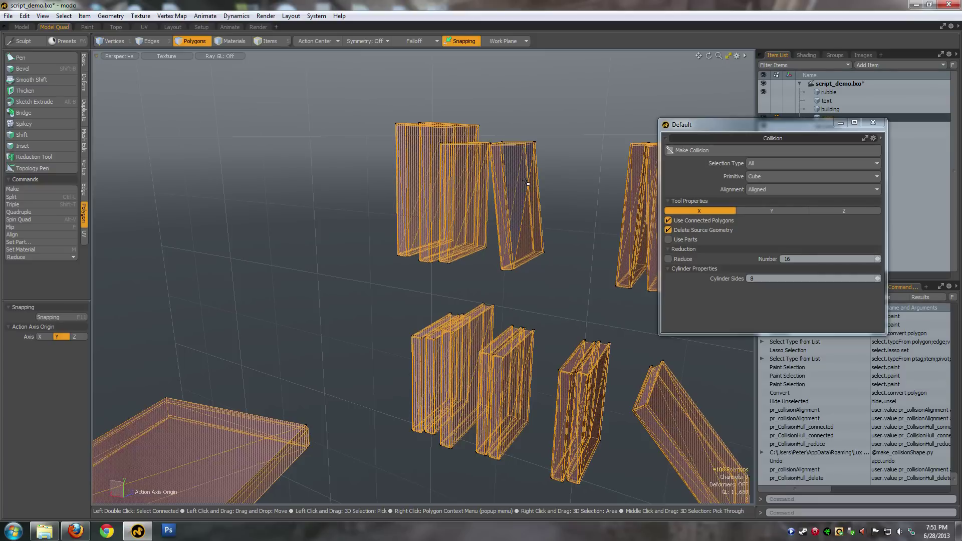
pyautogui.click(690, 149)
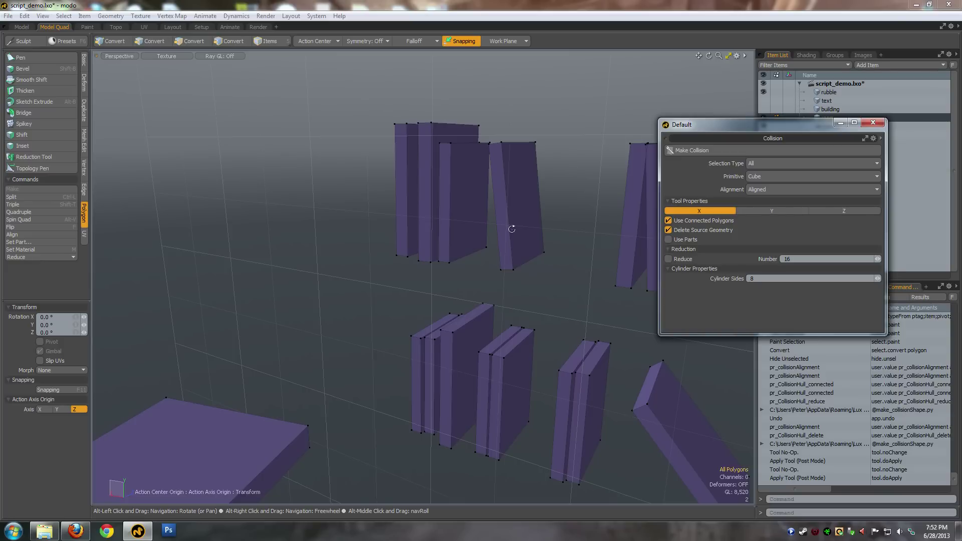
# Check the aligned collision boxes from several angles and set the collision Primitive to Convex Hull
pyautogui.keyDown('alt'); pyautogui.moveTo(511, 227); pyautogui.dragTo(261, 258); pyautogui.keyUp('alt')
pyautogui.keyDown('alt'); pyautogui.keyDown('shift'); pyautogui.moveTo(261, 258); pyautogui.dragTo(384, 211); pyautogui.keyUp('shift'); pyautogui.keyUp('alt')
pyautogui.scroll(10, 384, 211)
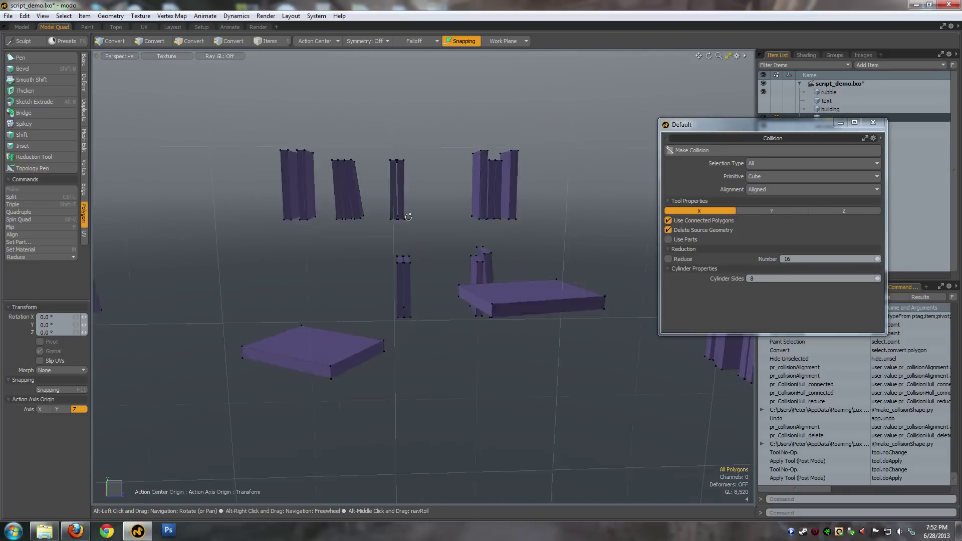
pyautogui.scroll(-8, 393, 204)
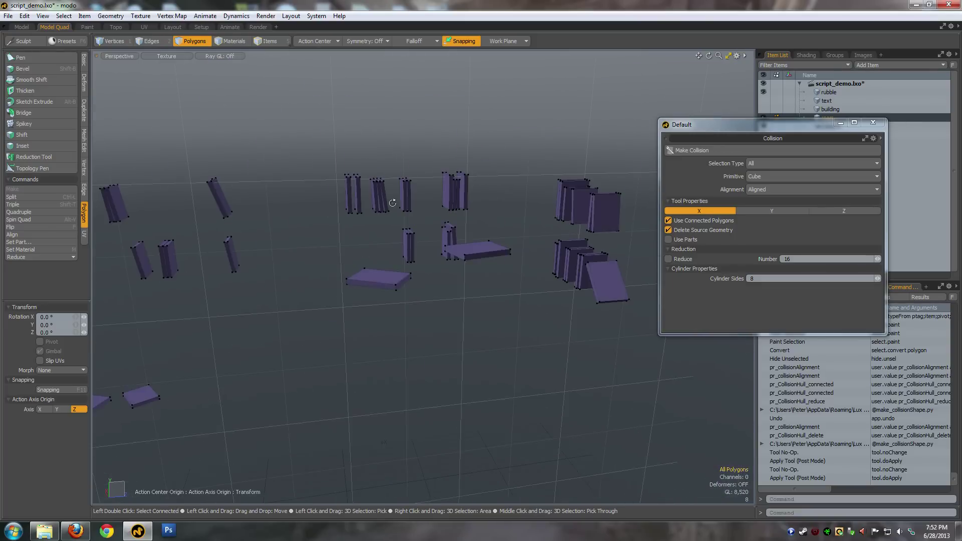
pyautogui.scroll(6, 415, 214)
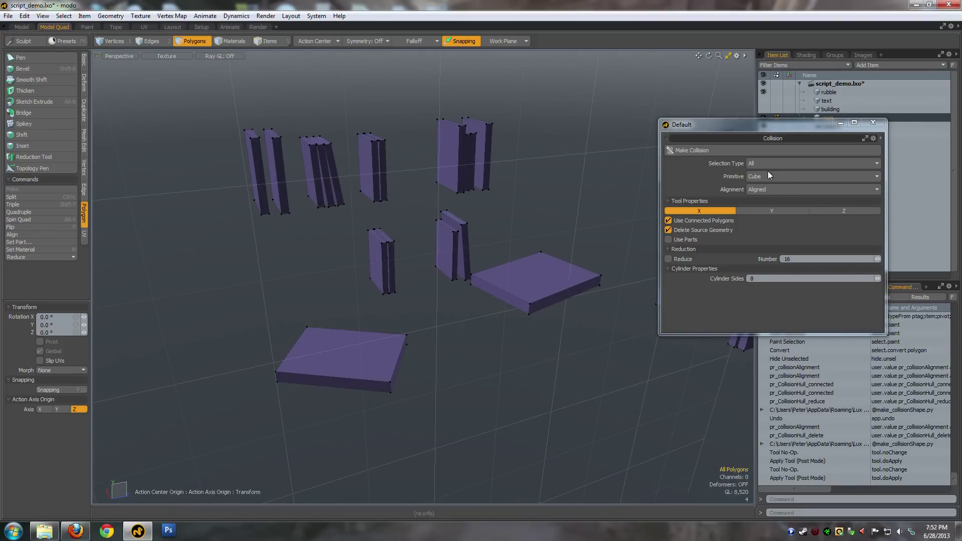
pyautogui.click(790, 179)
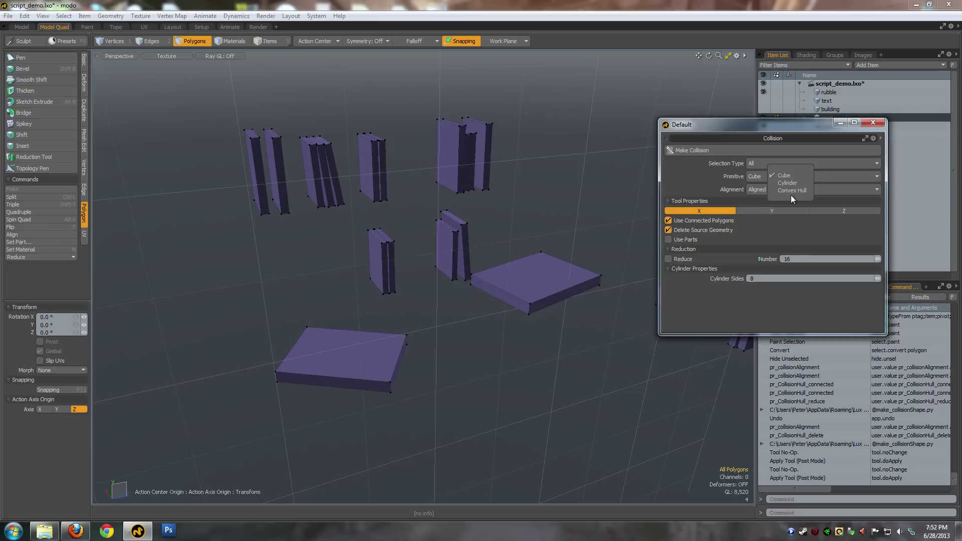
pyautogui.click(792, 189)
pyautogui.keyDown('alt'); pyautogui.moveTo(504, 204); pyautogui.dragTo(517, 219); pyautogui.keyUp('alt')
pyautogui.scroll(-5, 518, 219)
pyautogui.scroll(8, 517, 219)
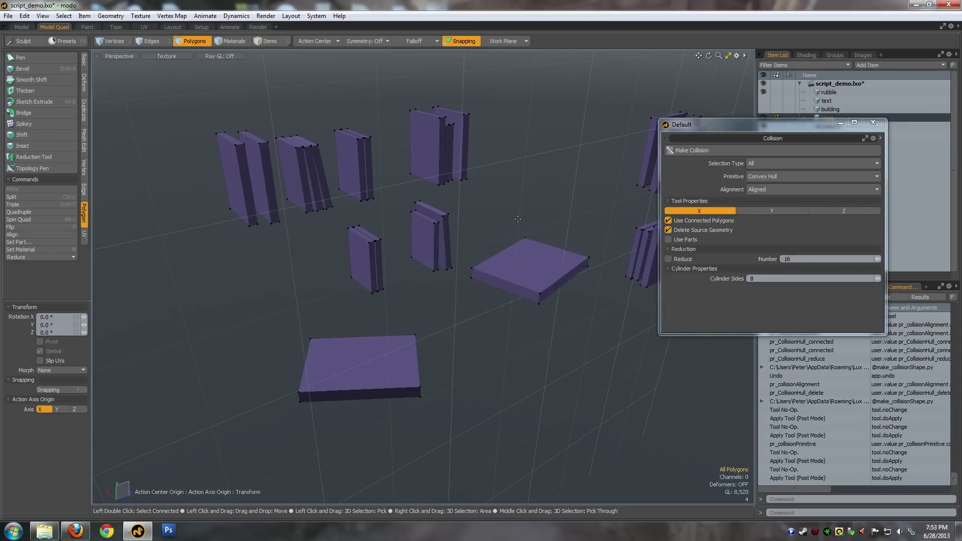
pyautogui.moveTo(517, 219)
pyautogui.keyDown('alt'); pyautogui.mouseDown()
pyautogui.moveTo(487, 186)
pyautogui.moveTo(443, 168)
pyautogui.moveTo(439, 218)
pyautogui.moveTo(436, 209)
pyautogui.moveTo(513, 232)
pyautogui.mouseUp(); pyautogui.keyUp('alt')
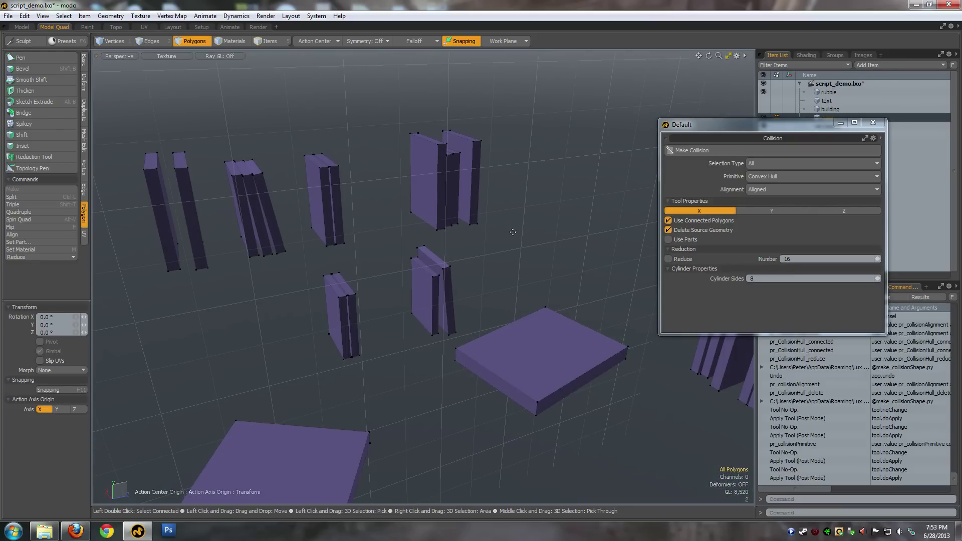
# Make the rubble mesh active, hide the room mesh, and fit the rubble in the viewport
pyautogui.moveTo(714, 125); pyautogui.dragTo(504, 107)
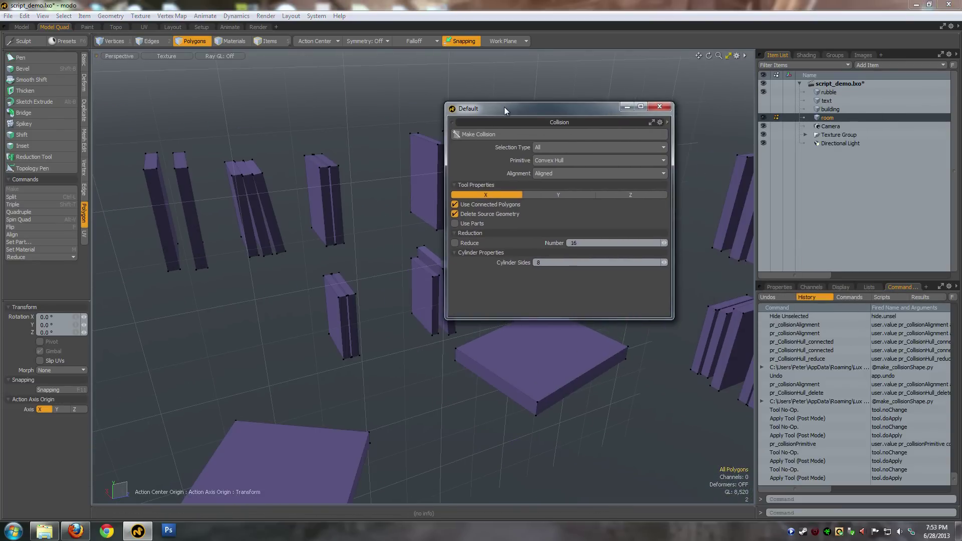
pyautogui.click(834, 91)
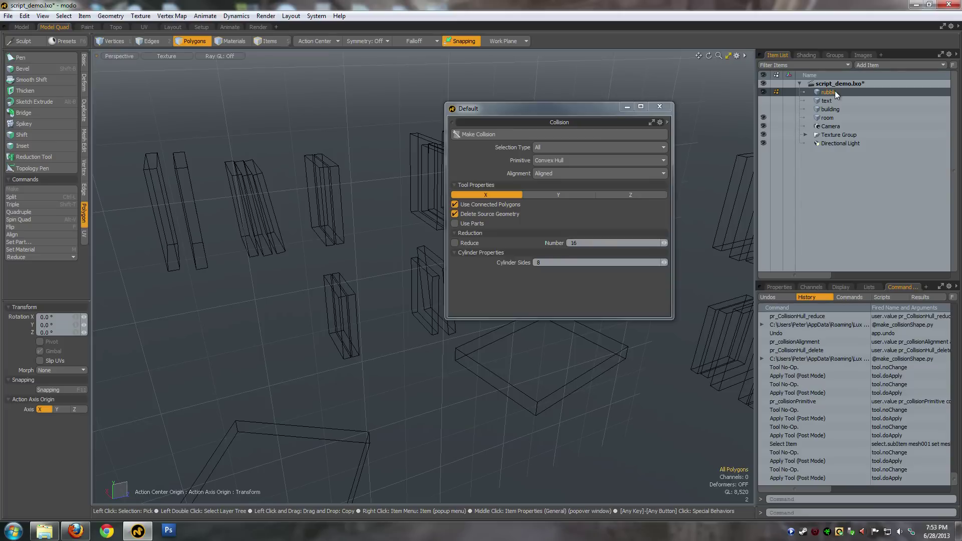
pyautogui.click(763, 117)
pyautogui.hotkey('shift', 'a')
# Select all connected polygons of two separate rubble chunks
pyautogui.scroll(3, 364, 305)
pyautogui.keyDown('alt'); pyautogui.moveTo(321, 296); pyautogui.dragTo(376, 306); pyautogui.keyUp('alt')
pyautogui.scroll(3, 365, 281)
pyautogui.keyDown('alt'); pyautogui.keyDown('shift'); pyautogui.moveTo(362, 265); pyautogui.dragTo(319, 238); pyautogui.keyUp('shift'); pyautogui.keyUp('alt')
pyautogui.scroll(-4, 322, 221)
pyautogui.scroll(5, 341, 241)
pyautogui.doubleClick(319, 238)
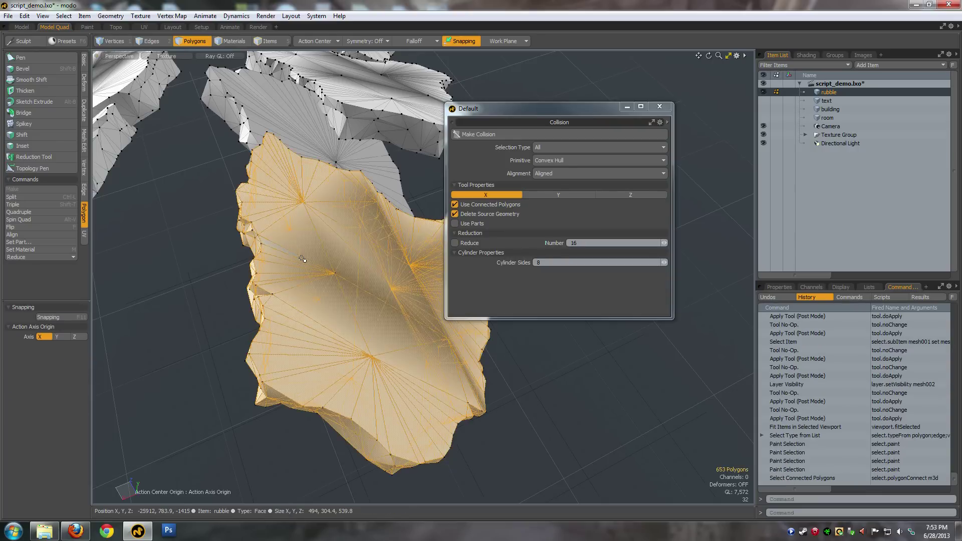
pyautogui.scroll(-3, 269, 234)
pyautogui.keyDown('alt'); pyautogui.moveTo(269, 234); pyautogui.dragTo(330, 206); pyautogui.keyUp('alt')
pyautogui.keyDown('shift'); pyautogui.doubleClick(274, 251); pyautogui.keyUp('shift')
pyautogui.keyDown('alt'); pyautogui.moveTo(310, 246); pyautogui.dragTo(250, 213); pyautogui.keyUp('alt')
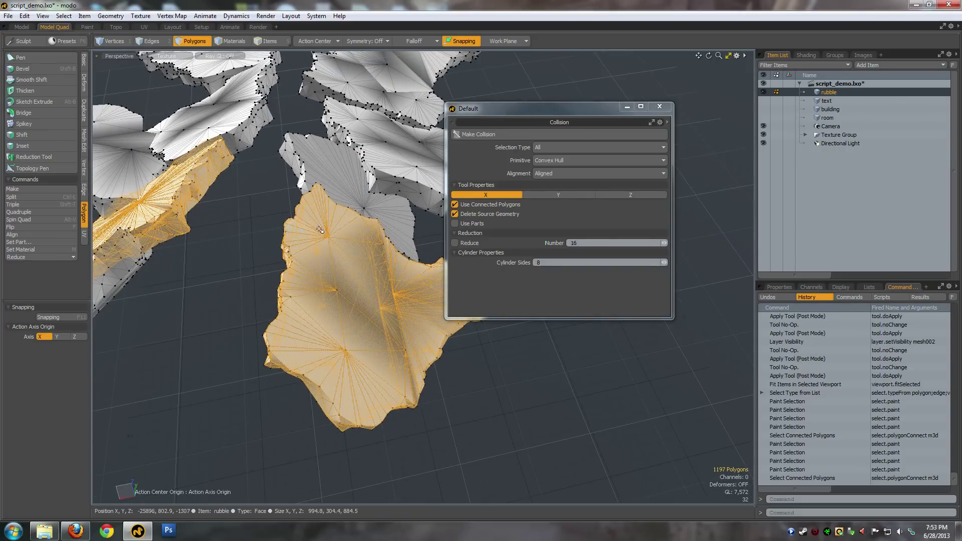
# Turn on Reduce with Number 16, turn off Delete Source Geometry, and generate convex hull collisions for the two rubble chunks
pyautogui.click(457, 243)
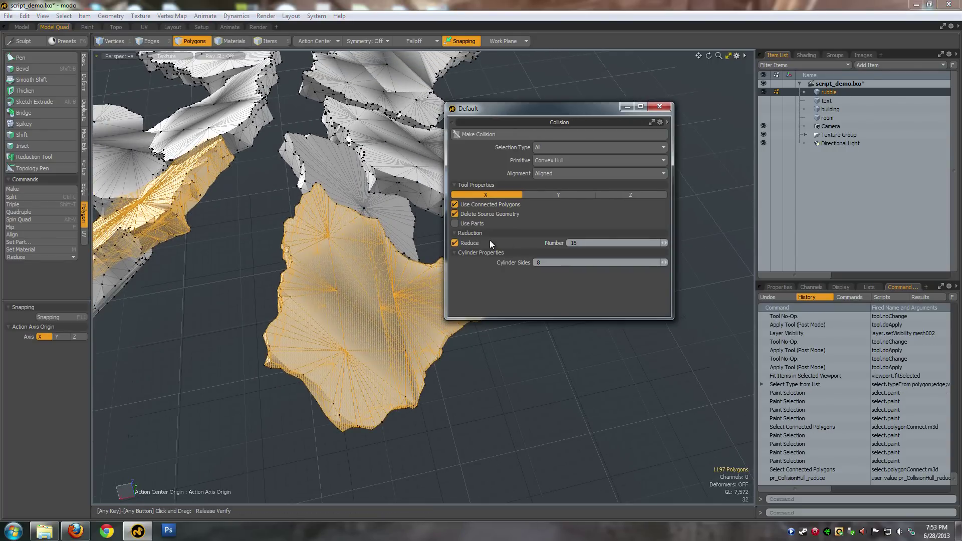
pyautogui.click(455, 214)
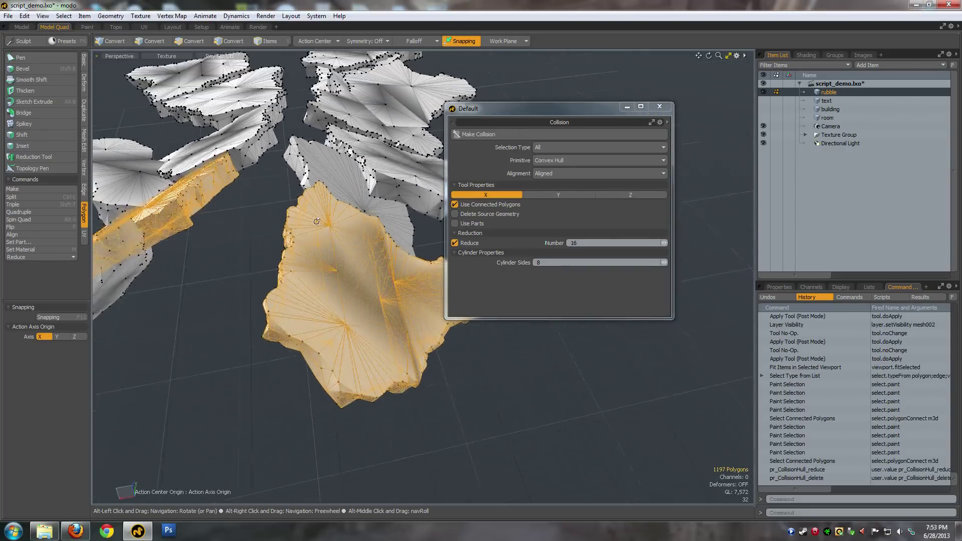
pyautogui.keyDown('alt'); pyautogui.moveTo(366, 235); pyautogui.dragTo(395, 232); pyautogui.keyUp('alt')
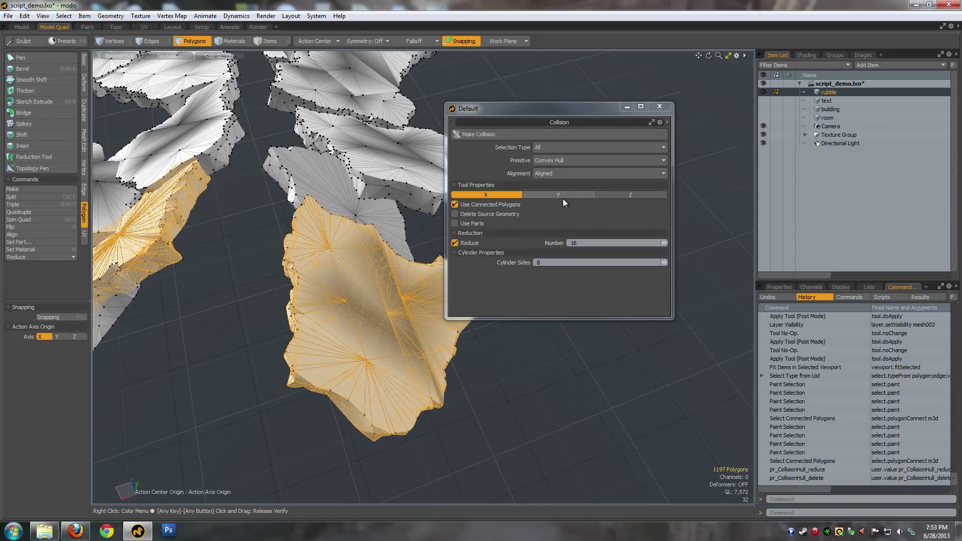
pyautogui.keyDown('alt'); pyautogui.moveTo(351, 211); pyautogui.dragTo(330, 241); pyautogui.keyUp('alt')
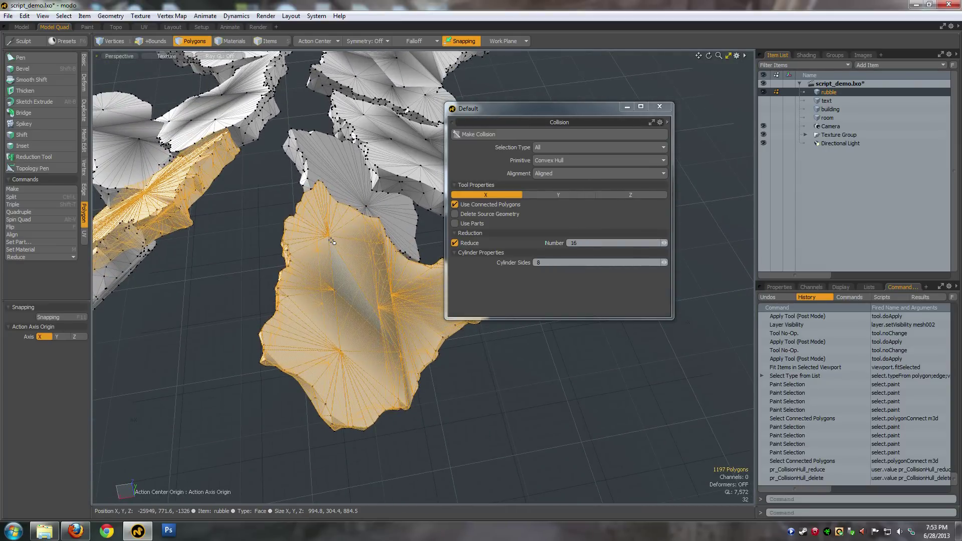
pyautogui.hotkey('ctrl', 'shift', 'r')
pyautogui.click(718, 464)
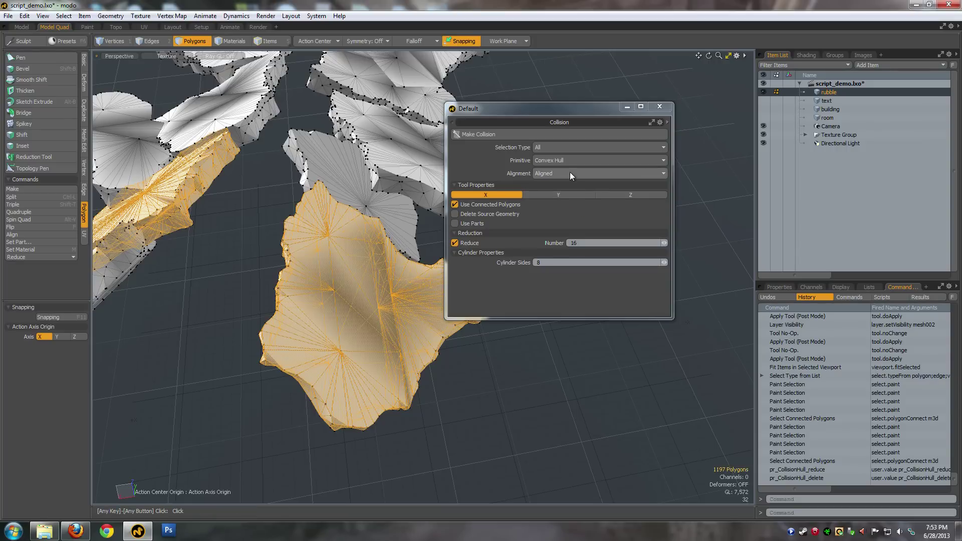
pyautogui.click(477, 135)
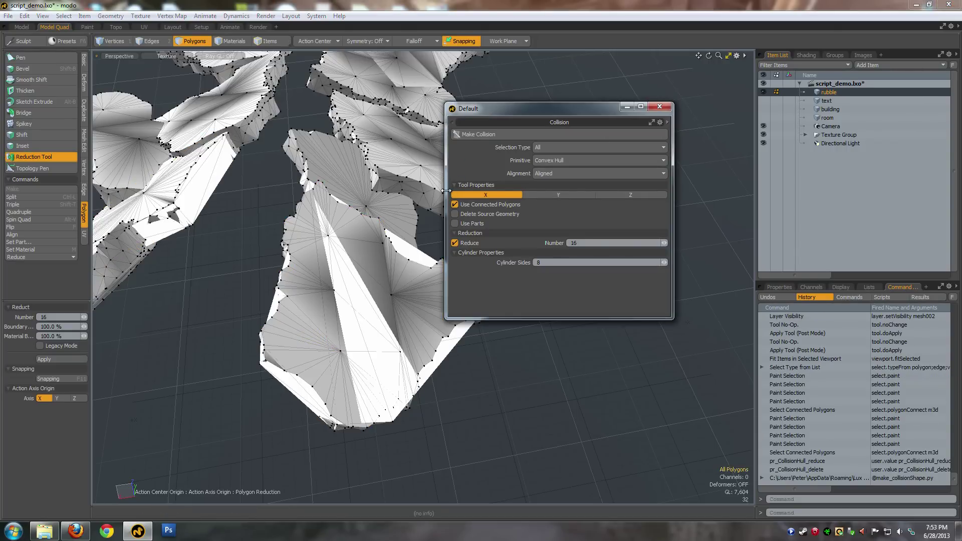
# Select all polygons of the two convex hulls generated around the rubble chunks
pyautogui.keyDown('alt'); pyautogui.moveTo(328, 234); pyautogui.dragTo(307, 247); pyautogui.keyUp('alt')
pyautogui.press('3')
pyautogui.doubleClick(305, 245)
pyautogui.scroll(5, 307, 246)
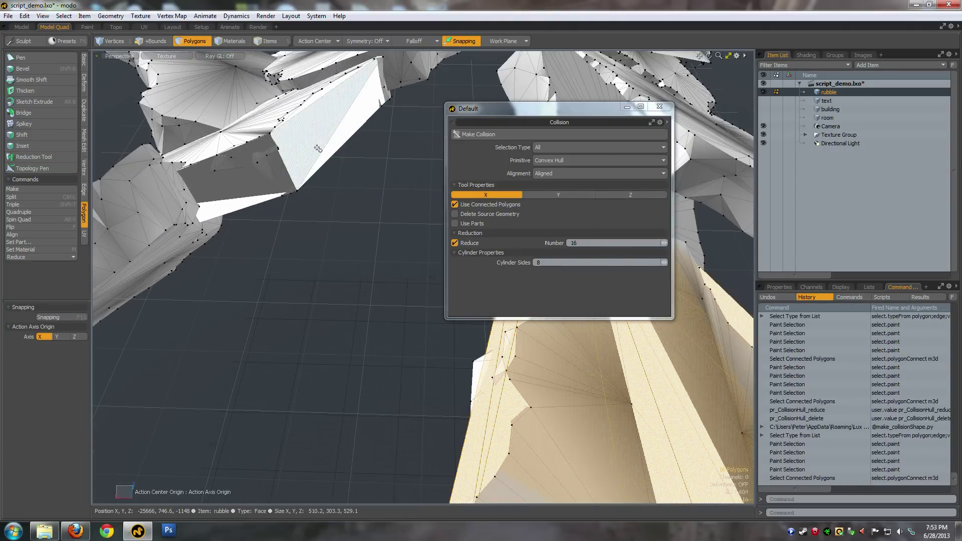
pyautogui.keyDown('shift'); pyautogui.doubleClick(318, 137); pyautogui.keyUp('shift')
# Isolate the two selected convex hulls to examine their shapes, and unhide the rest of the rubble
pyautogui.keyDown('alt'); pyautogui.keyDown('shift'); pyautogui.moveTo(324, 163); pyautogui.dragTo(352, 315); pyautogui.keyUp('shift'); pyautogui.keyUp('alt')
pyautogui.hotkey('shift', 'h')
pyautogui.press('a')
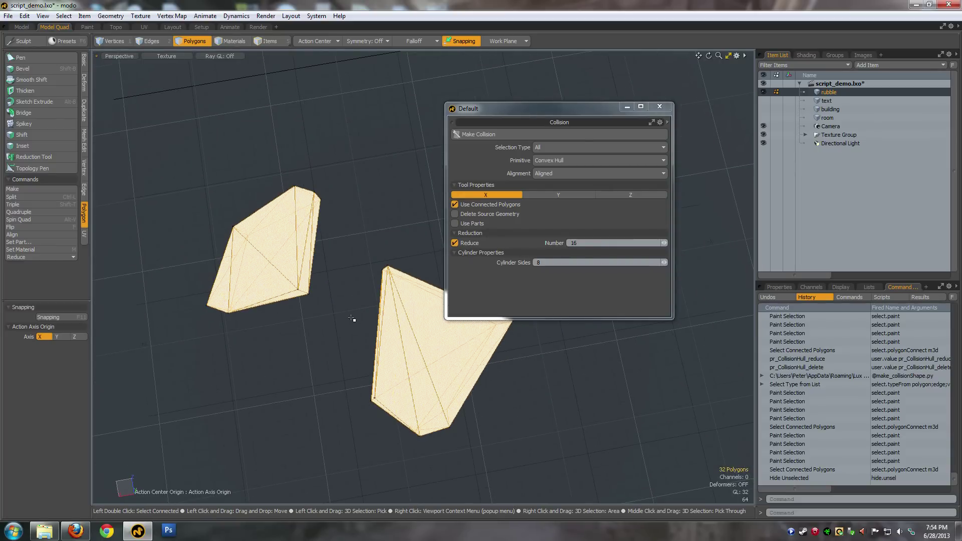
pyautogui.press('u')
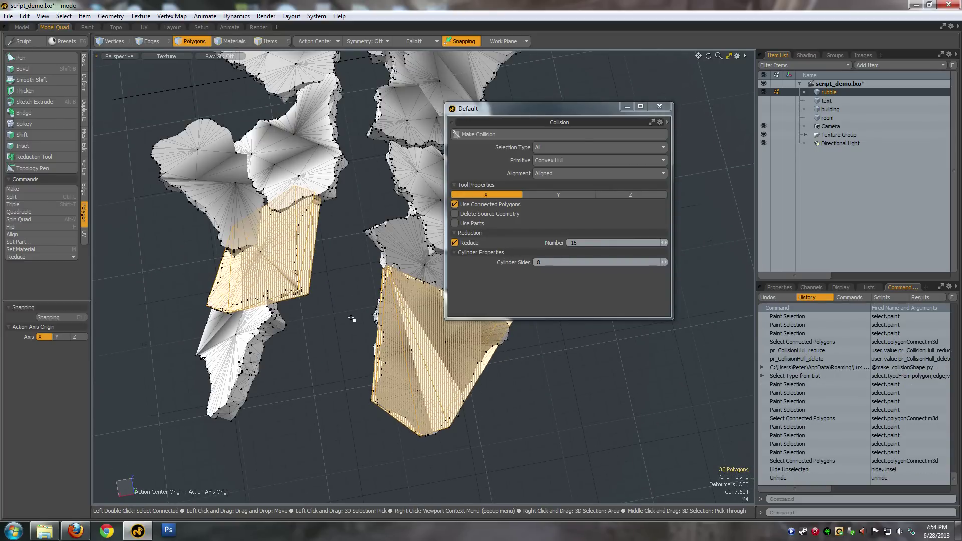
pyautogui.scroll(5, 349, 318)
pyautogui.keyDown('alt'); pyautogui.keyDown('shift'); pyautogui.moveTo(348, 317); pyautogui.dragTo(401, 271); pyautogui.keyUp('shift'); pyautogui.keyUp('alt')
# Turn off Reduce and set the collision Primitive to Cylinder
pyautogui.moveTo(517, 112); pyautogui.dragTo(580, 98)
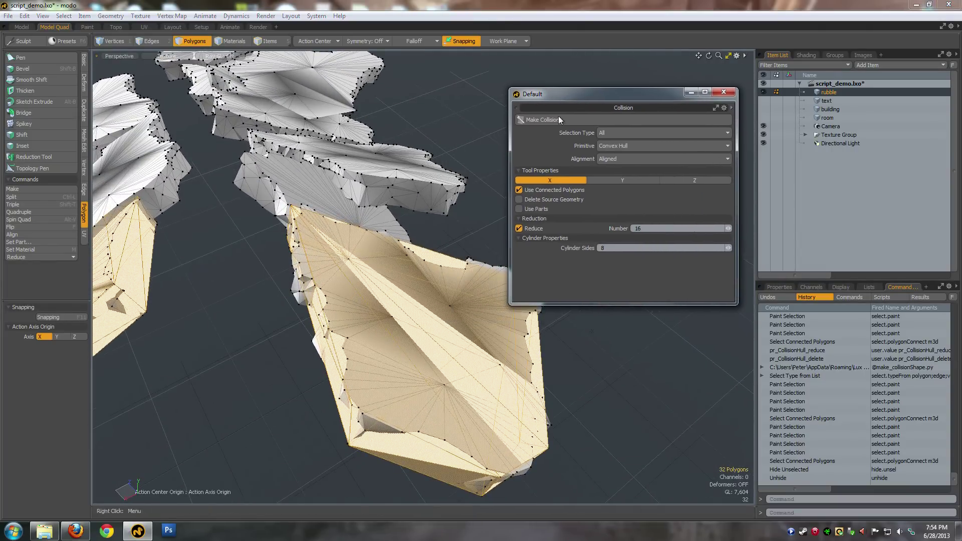
pyautogui.keyDown('alt'); pyautogui.moveTo(391, 265); pyautogui.dragTo(397, 272); pyautogui.keyUp('alt')
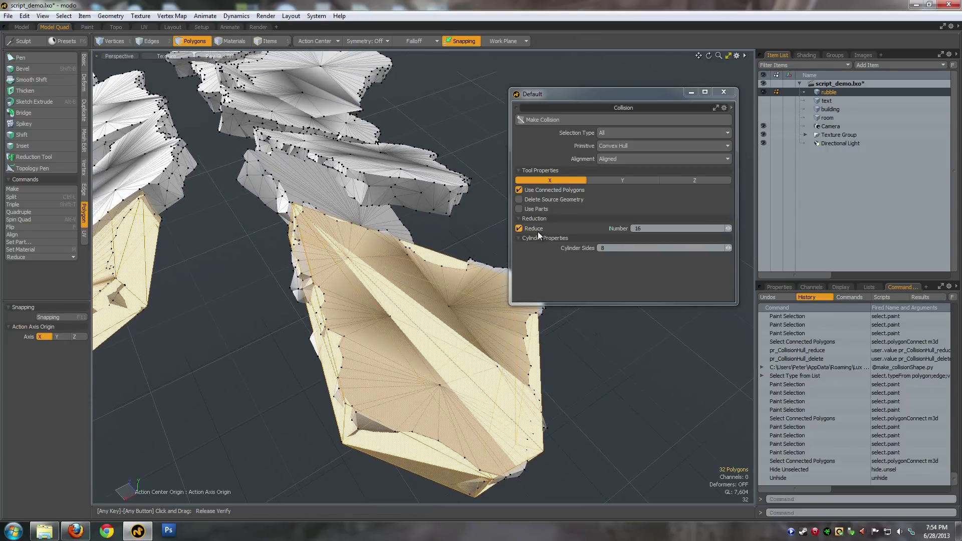
pyautogui.click(519, 228)
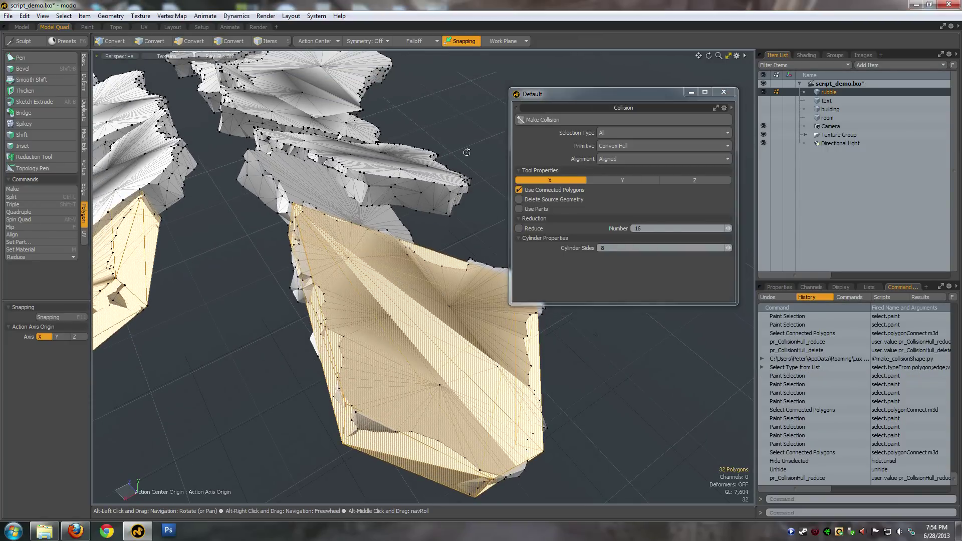
pyautogui.keyDown('alt'); pyautogui.moveTo(496, 210); pyautogui.dragTo(401, 123); pyautogui.keyUp('alt')
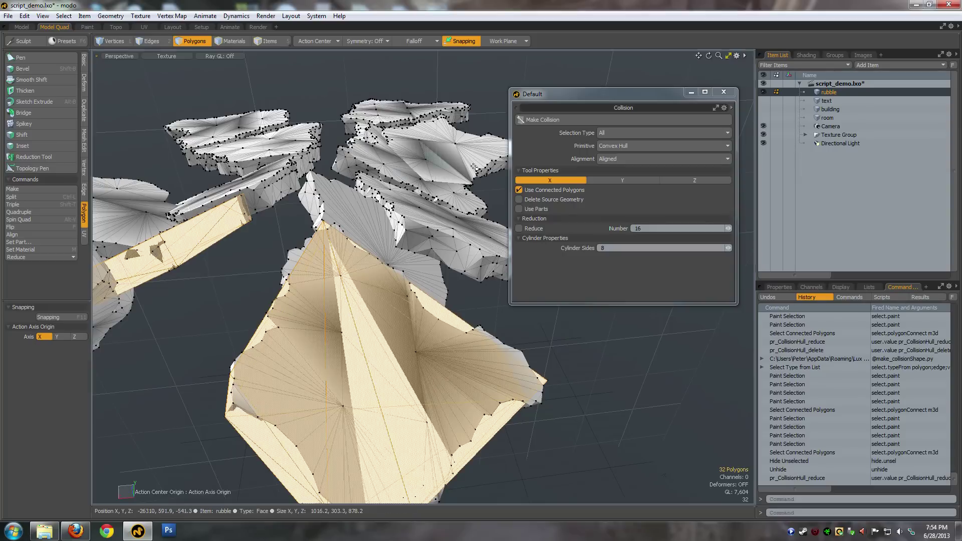
pyautogui.click(651, 148)
pyautogui.click(651, 142)
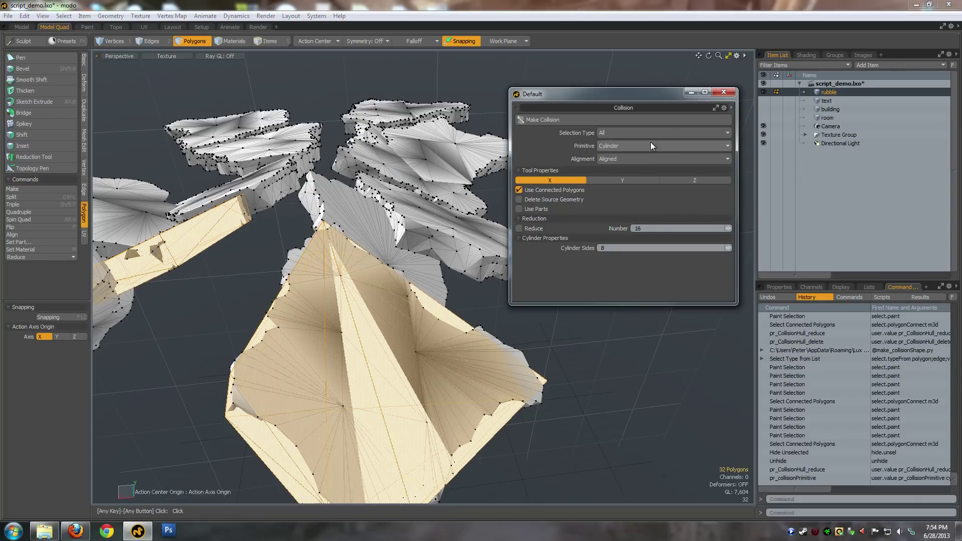
pyautogui.moveTo(441, 216)
pyautogui.keyDown('alt'); pyautogui.mouseDown()
pyautogui.moveTo(479, 256)
pyautogui.moveTo(451, 223)
pyautogui.mouseUp(); pyautogui.keyUp('alt')
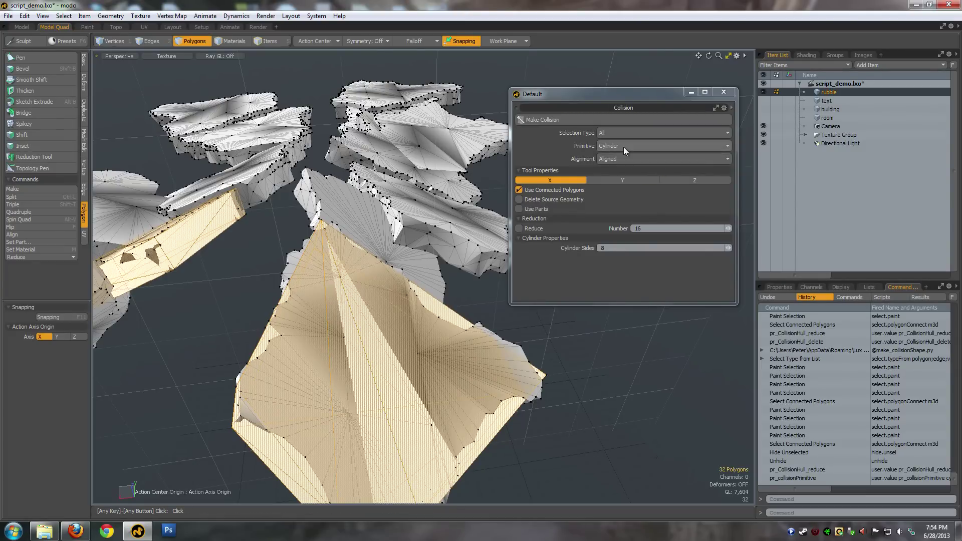
# Turn on Use Parts and turn off Use Connected Polygons in the collision options
pyautogui.press('alt')
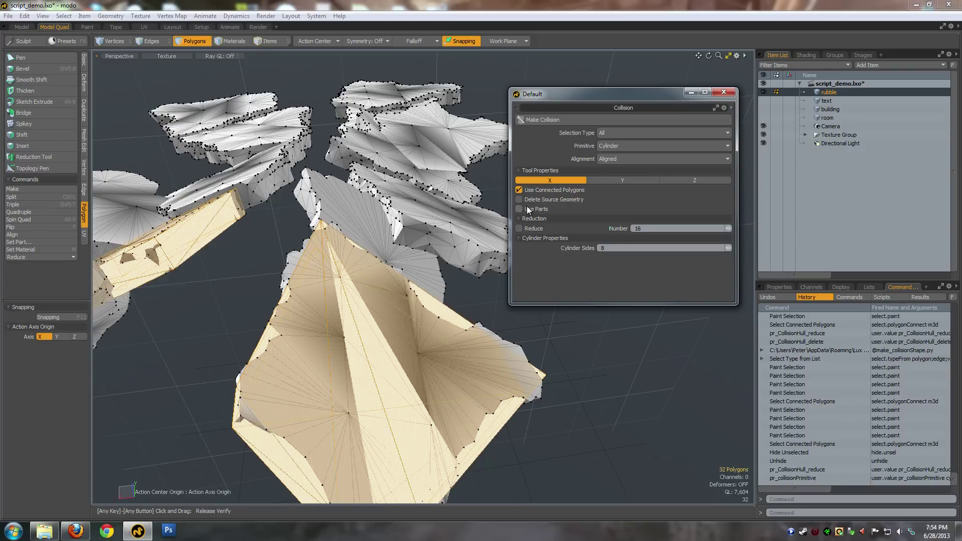
pyautogui.click(520, 209)
pyautogui.click(528, 190)
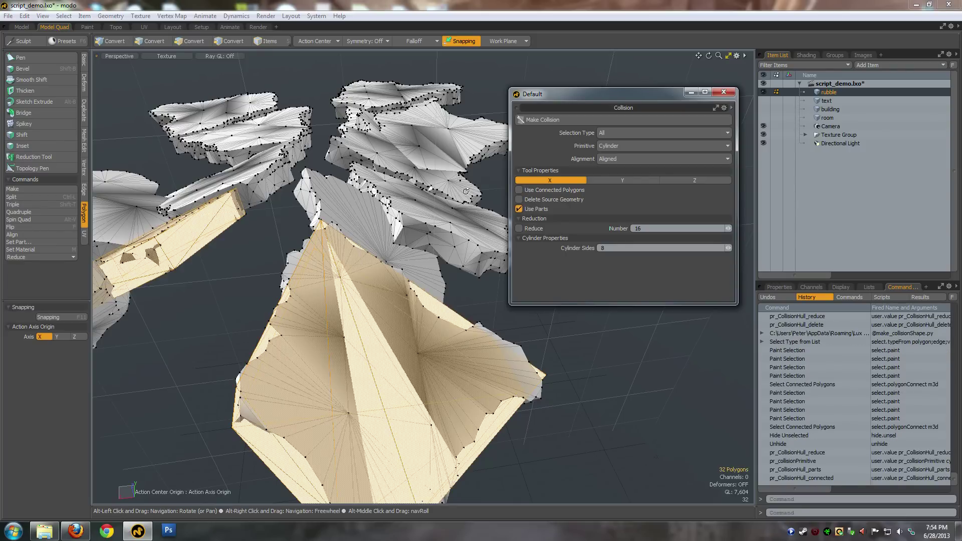
# Reselect all polygons of the two convex hulls and turn off Use Parts
pyautogui.keyDown('alt'); pyautogui.moveTo(411, 216); pyautogui.dragTo(326, 300); pyautogui.keyUp('alt')
pyautogui.press('3')
pyautogui.doubleClick(361, 355)
pyautogui.keyDown('shift'); pyautogui.doubleClick(296, 258); pyautogui.keyUp('shift')
pyautogui.press('alt')
pyautogui.press('shift')
pyautogui.click(519, 209)
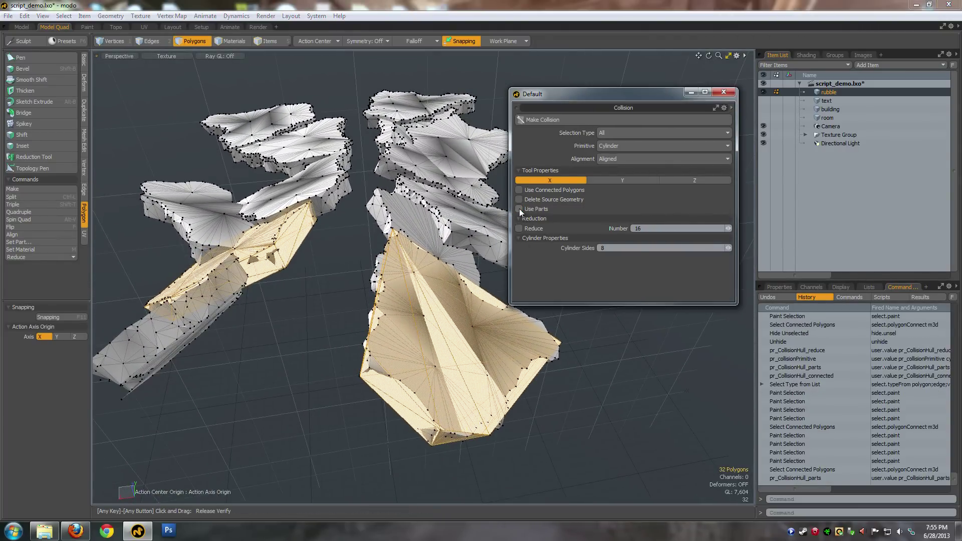
# Go through the Y and Z axis options for the collision cylinder and set the axis to Y
pyautogui.click(624, 180)
pyautogui.click(665, 178)
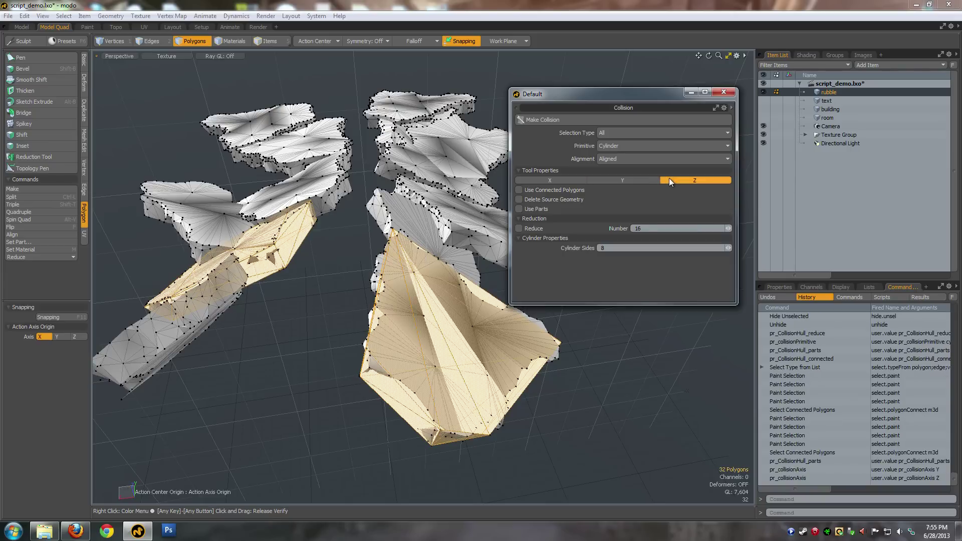
pyautogui.click(637, 179)
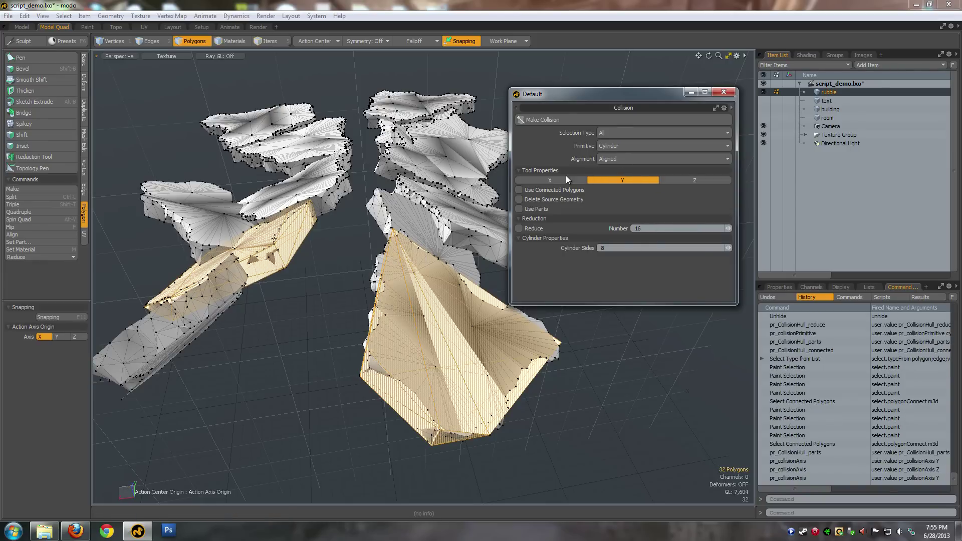
pyautogui.keyDown('alt'); pyautogui.moveTo(441, 191); pyautogui.dragTo(390, 226); pyautogui.keyUp('alt')
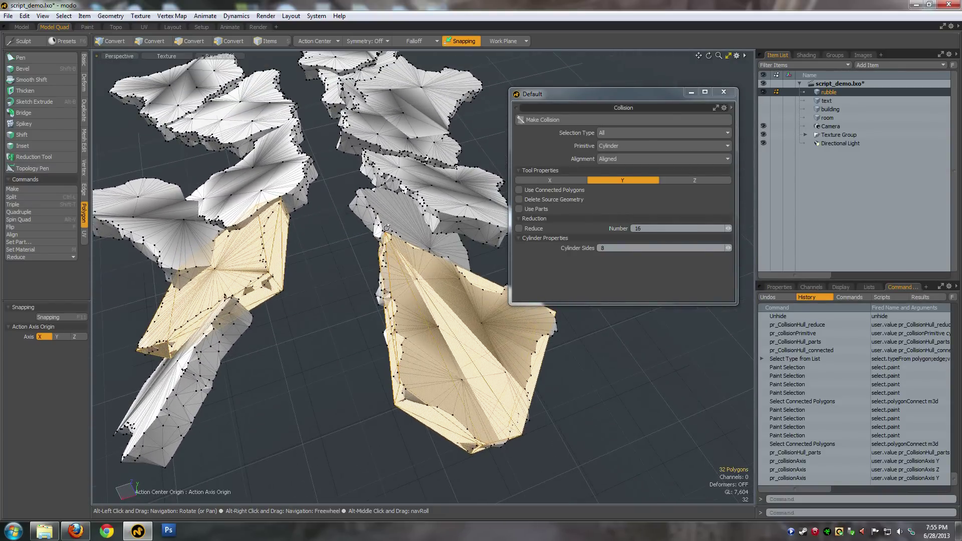